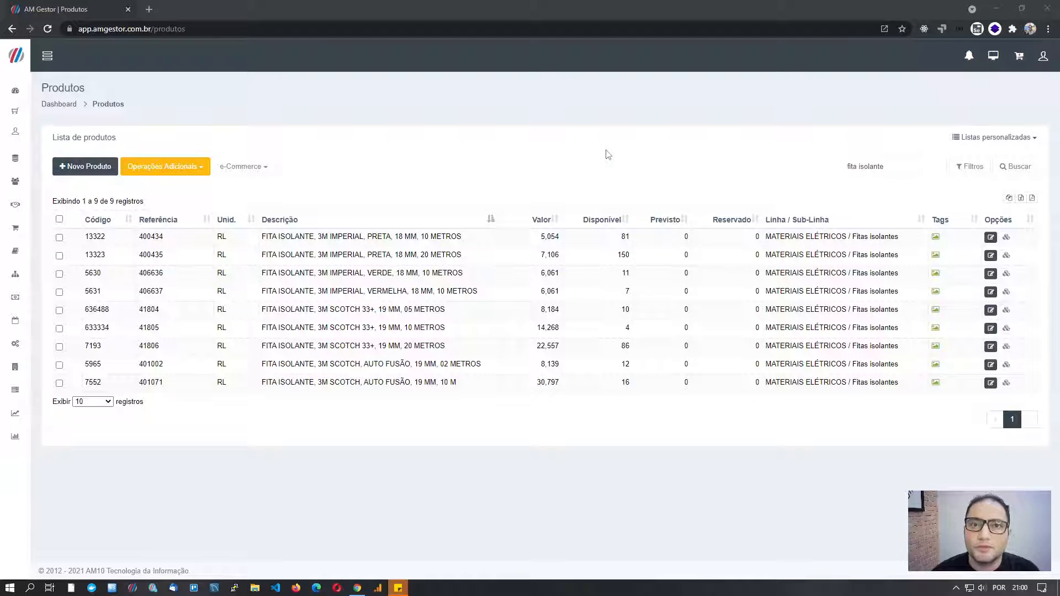
{"action": "left_click", "coordinate": [986, 139]}
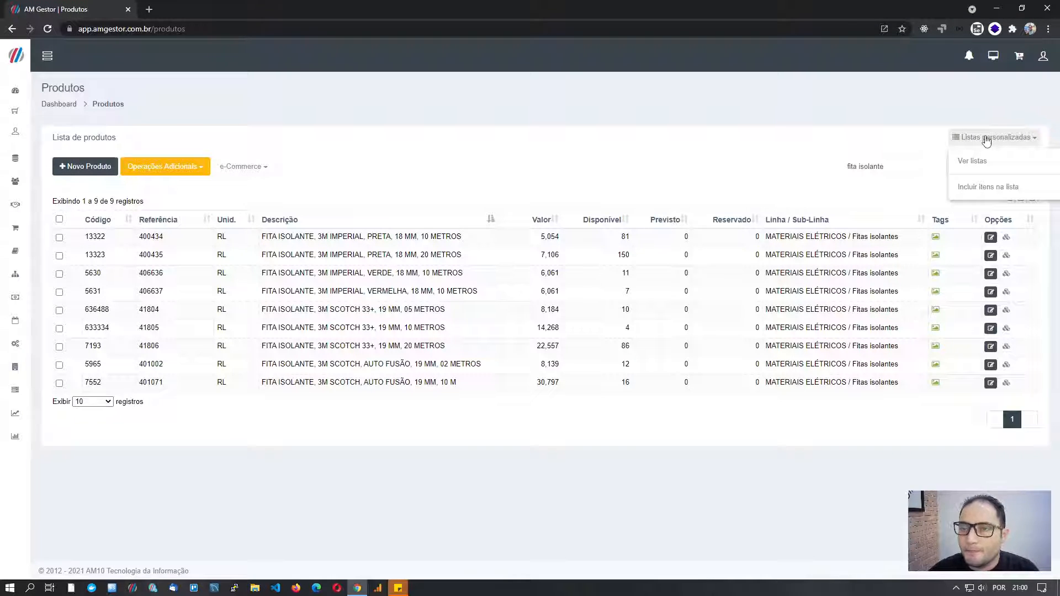
{"action": "left_click", "coordinate": [974, 139]}
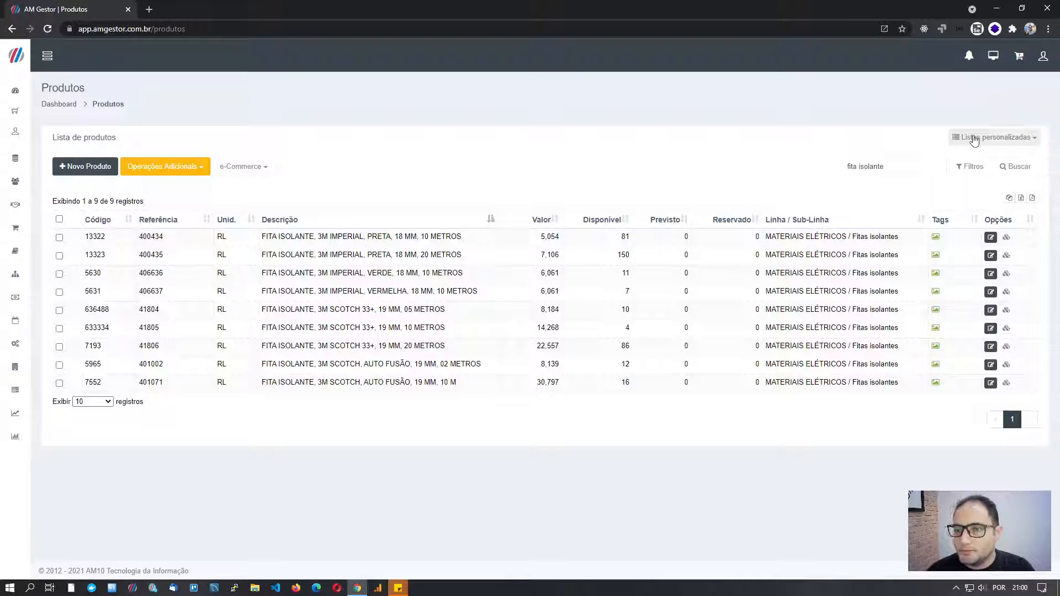
{"action": "left_click", "coordinate": [974, 139]}
{"action": "left_click", "coordinate": [897, 145]}
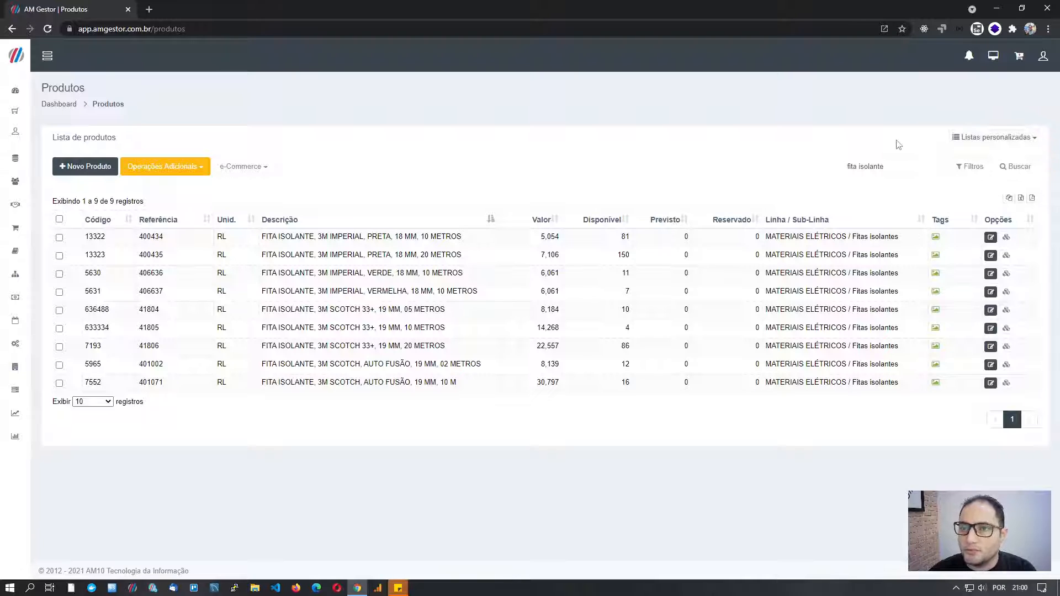
{"action": "left_click", "coordinate": [978, 138]}
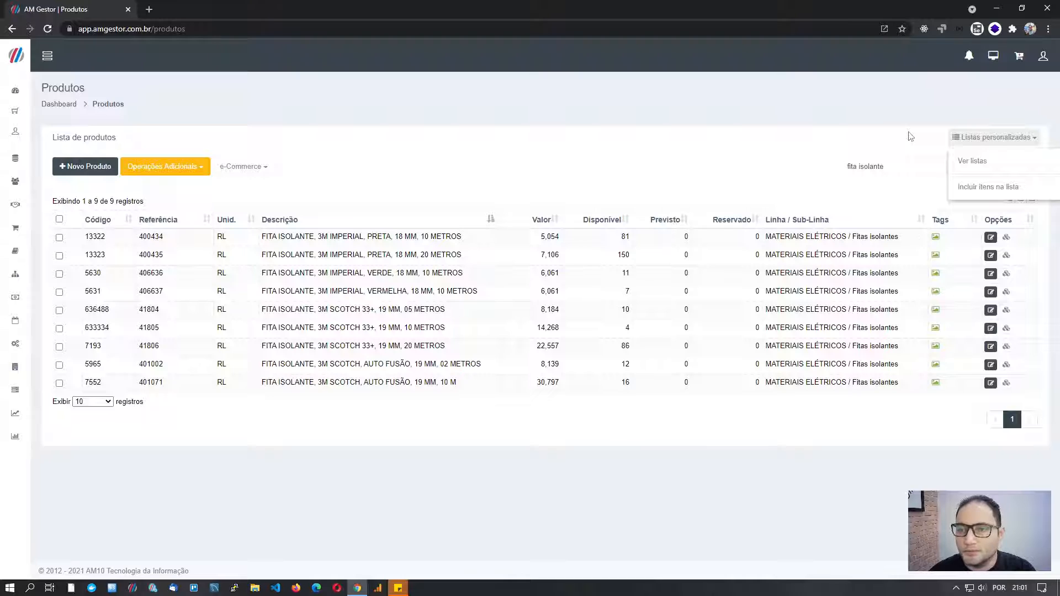
{"action": "left_click", "coordinate": [911, 137]}
{"action": "left_click", "coordinate": [972, 140]}
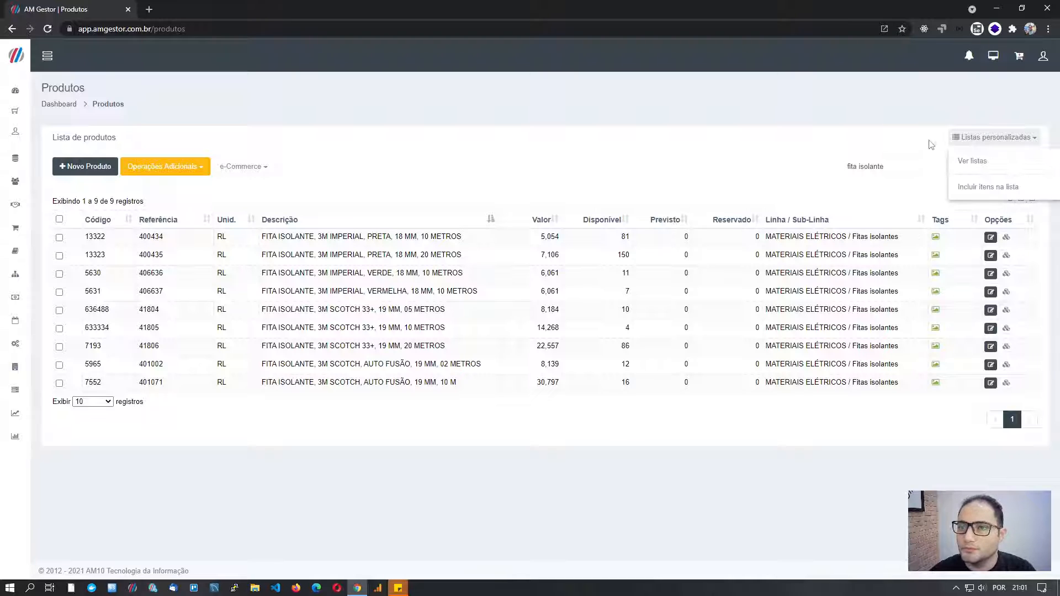
{"action": "left_click", "coordinate": [932, 145]}
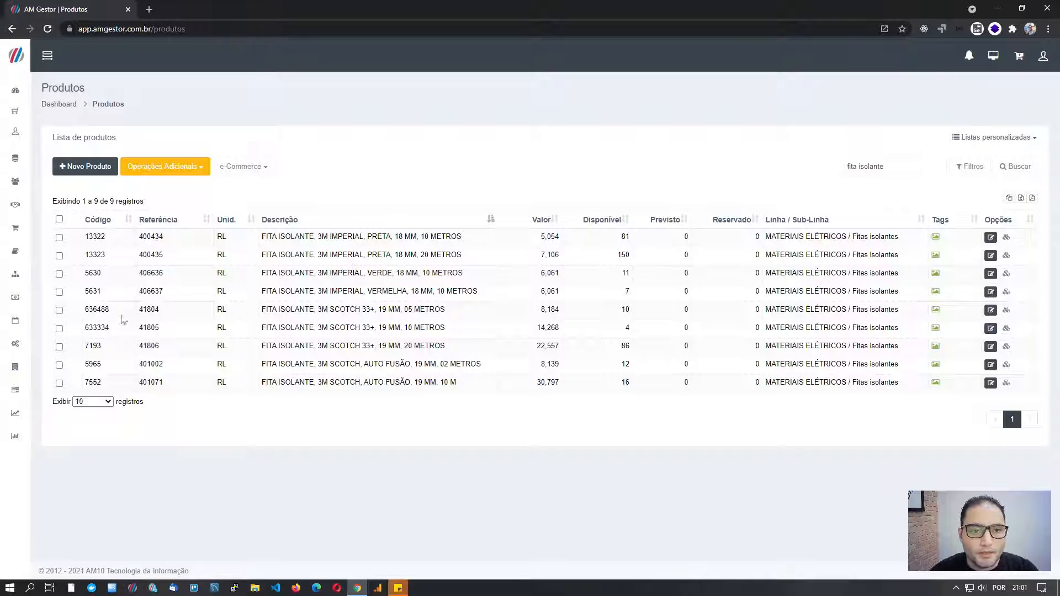
- Select all listed "fita isolante" products for inclusion in a custom list and create an empty list named "Etiquetas pendentes"
{"action": "left_click", "coordinate": [58, 220]}
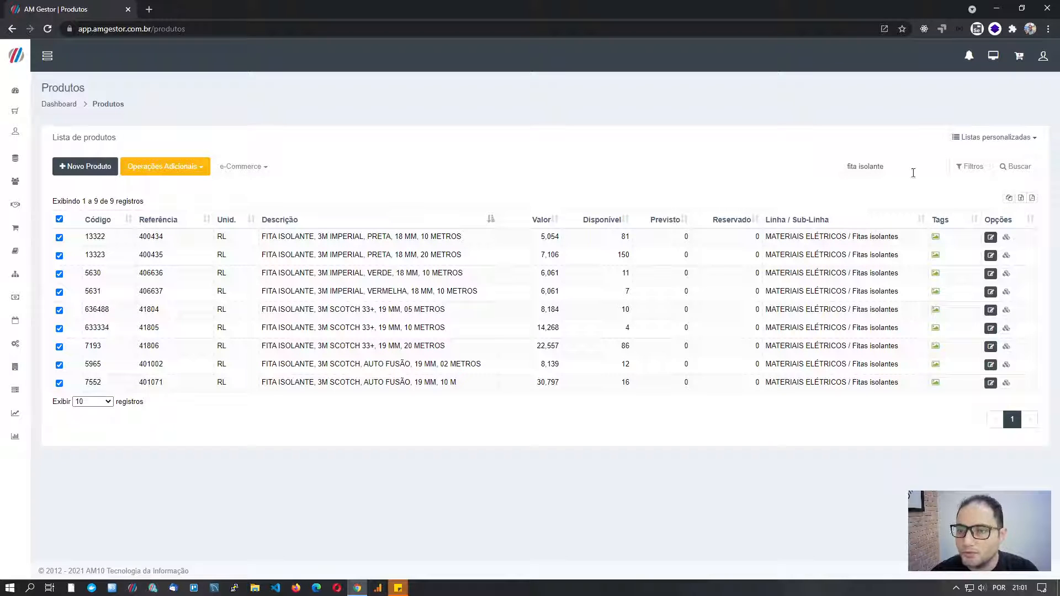
{"action": "left_click", "coordinate": [981, 139]}
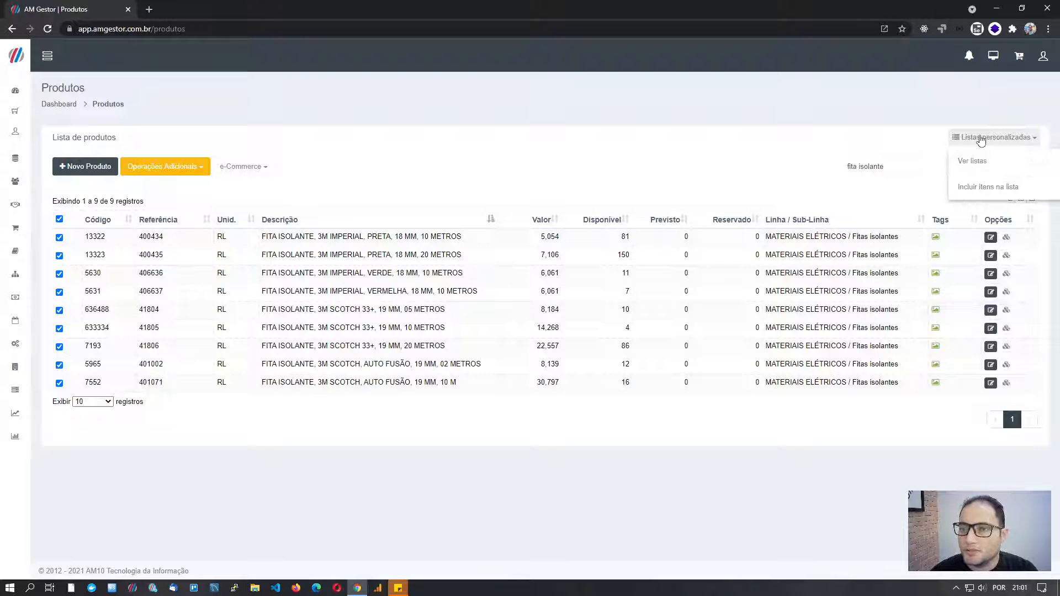
{"action": "left_click", "coordinate": [976, 190]}
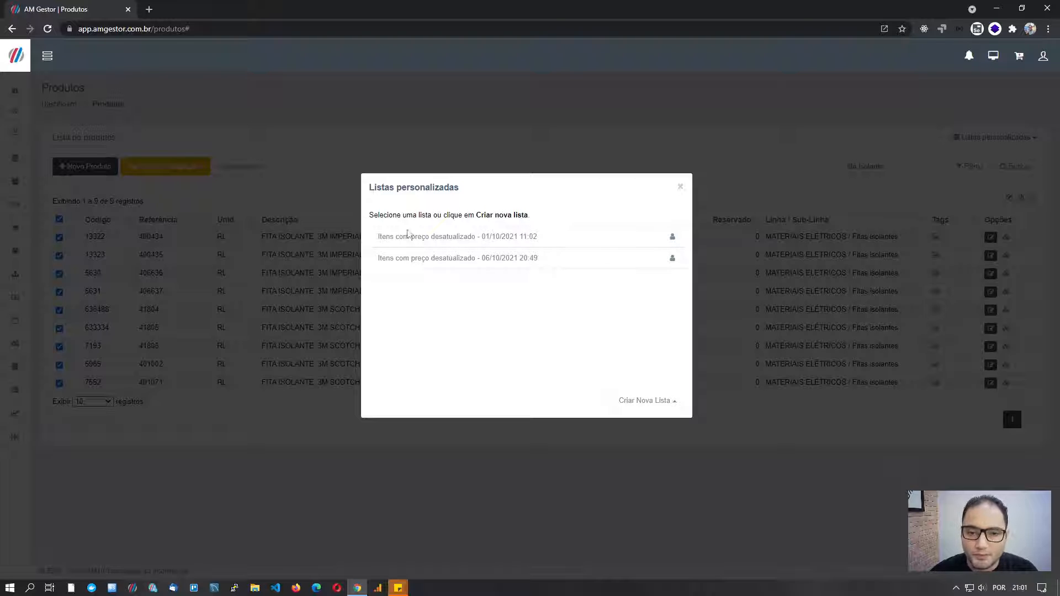
{"action": "left_click", "coordinate": [644, 402]}
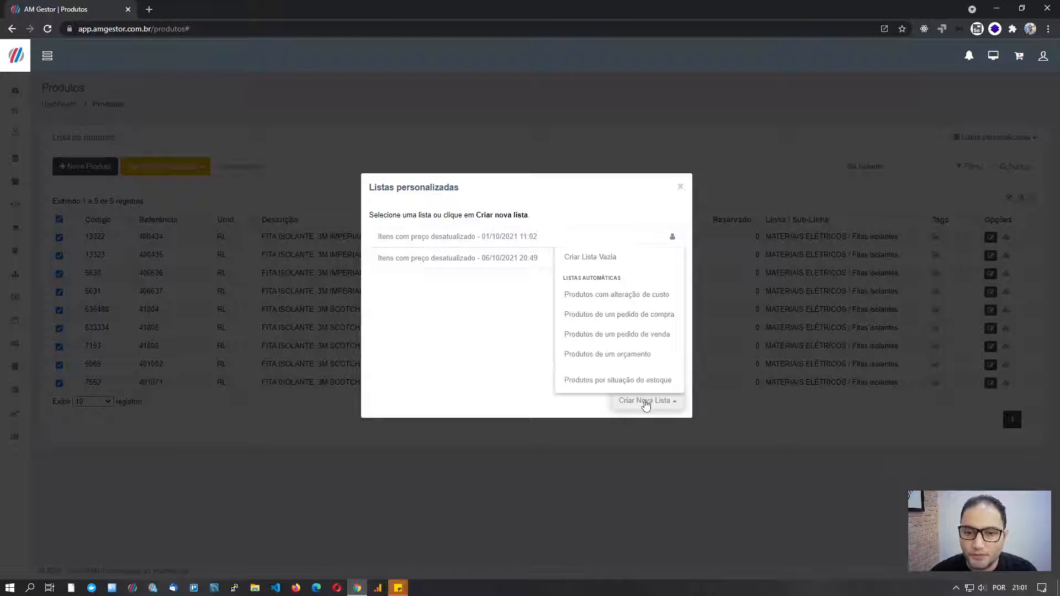
{"action": "left_click", "coordinate": [608, 260]}
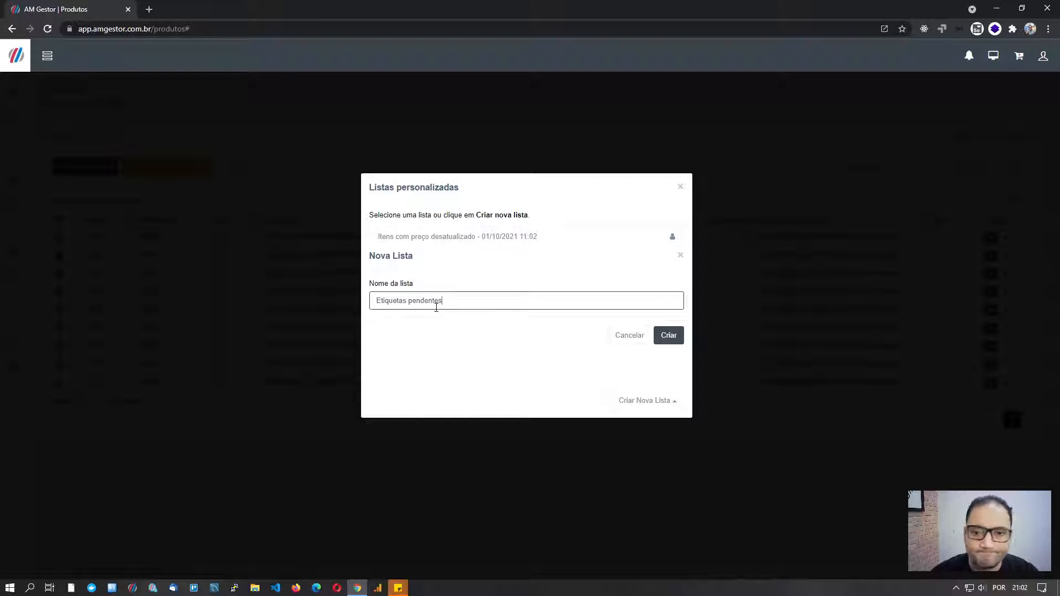
{"action": "left_click", "coordinate": [668, 335]}
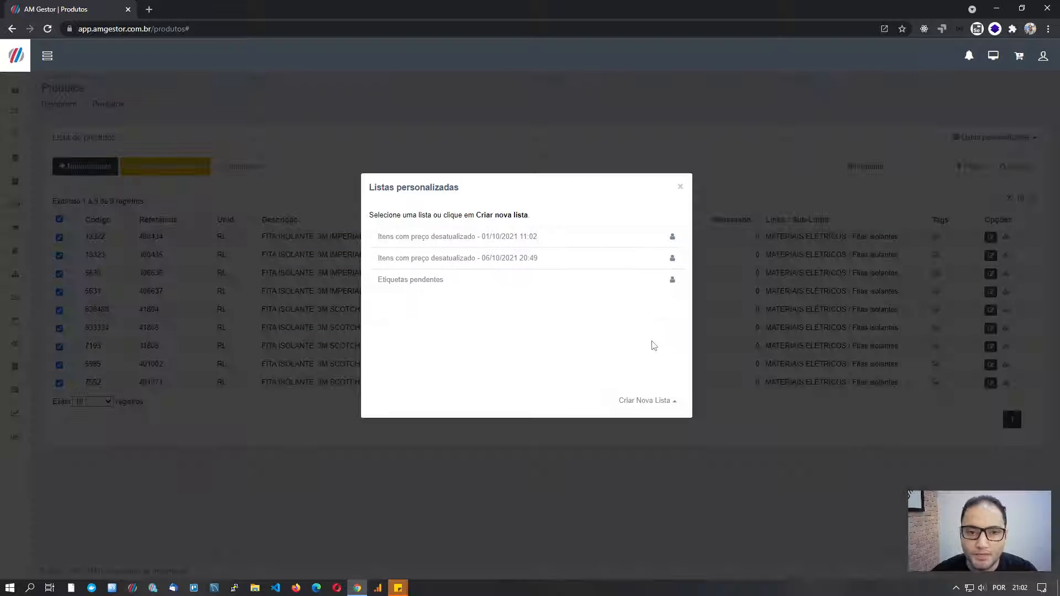
- Add the selected products to the "Etiquetas pendentes" list, declining to fill the quantities with current stock
{"action": "left_click", "coordinate": [410, 280]}
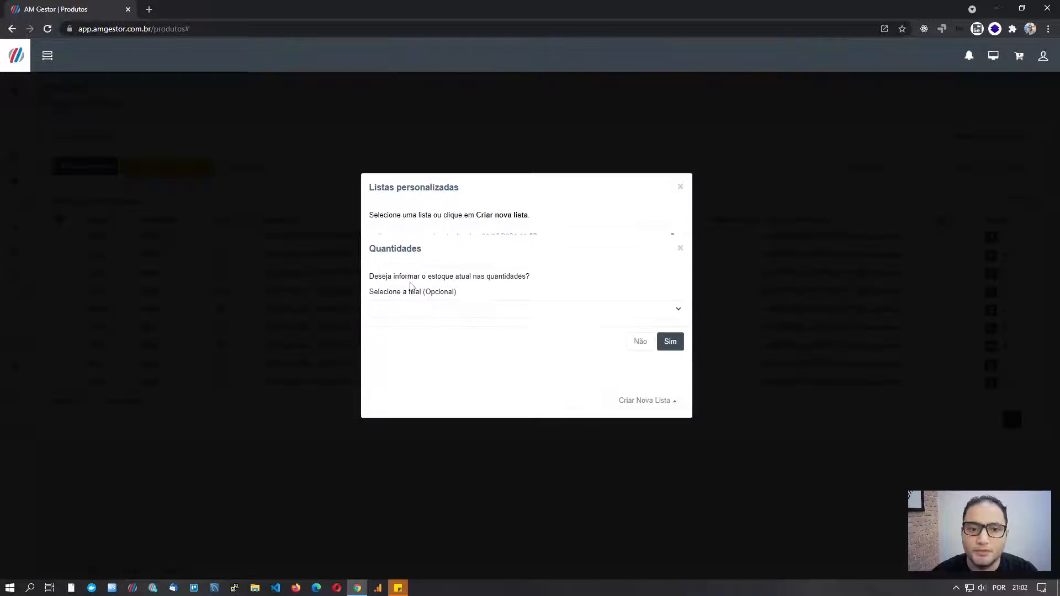
{"action": "left_click", "coordinate": [513, 309]}
{"action": "left_click", "coordinate": [497, 310]}
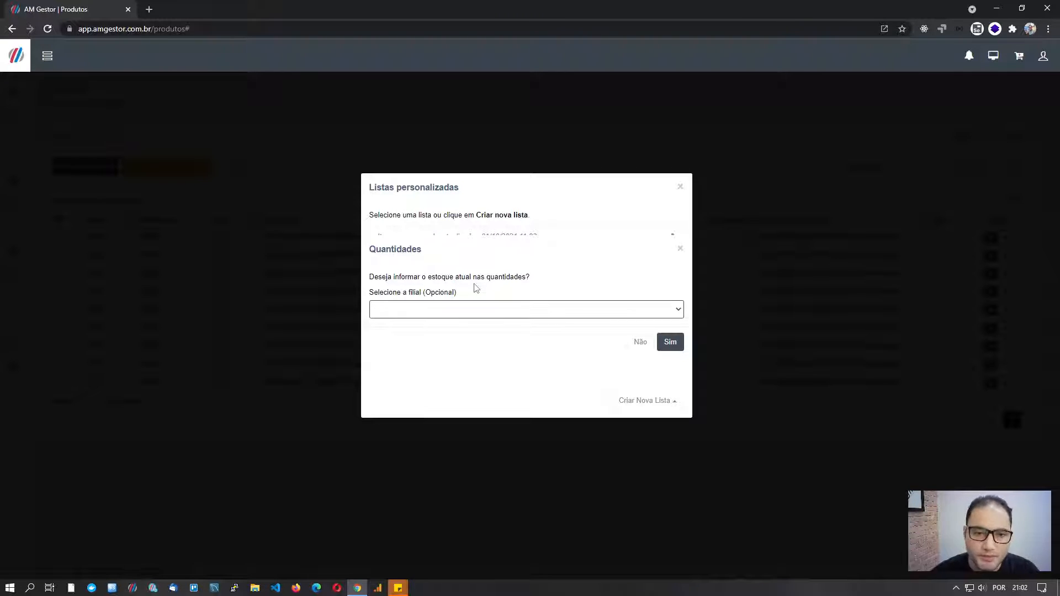
{"action": "left_click", "coordinate": [638, 343]}
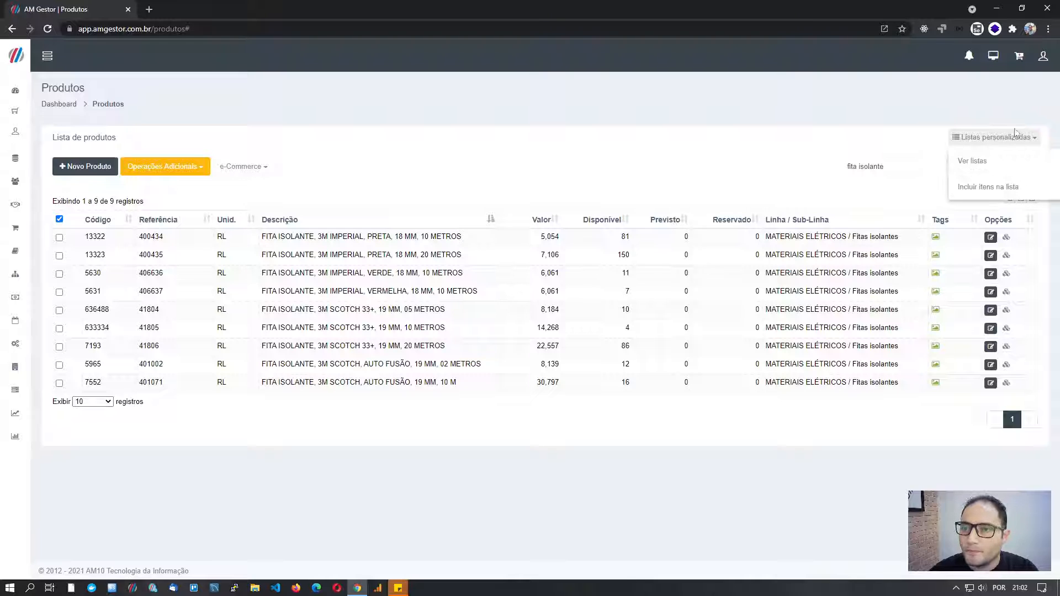
- Open the custom list "Etiquetas pendentes" to check its items and quantities, and close it again
{"action": "left_click", "coordinate": [969, 158]}
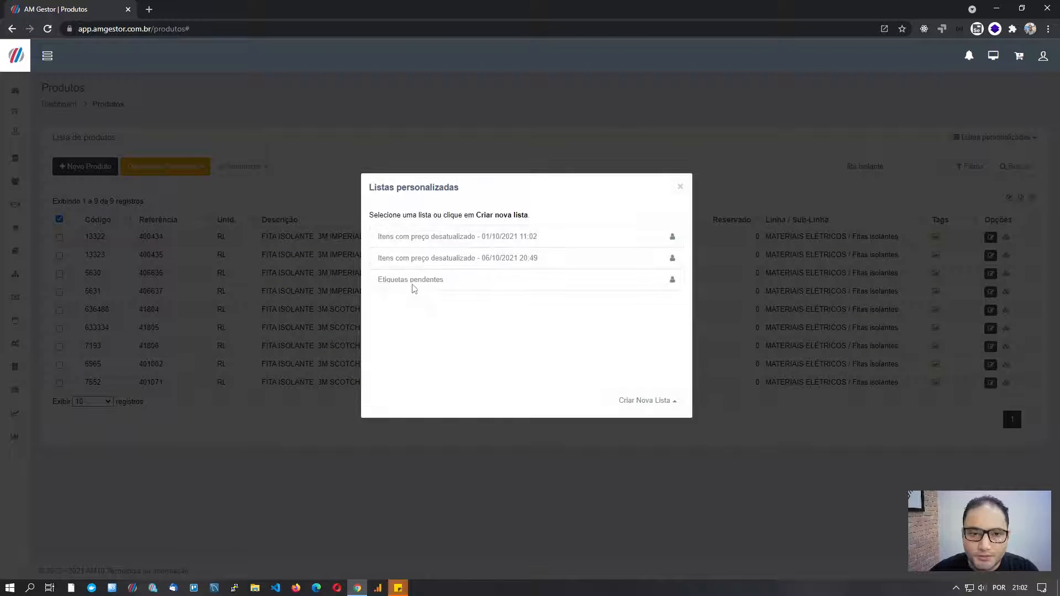
{"action": "left_click", "coordinate": [408, 282]}
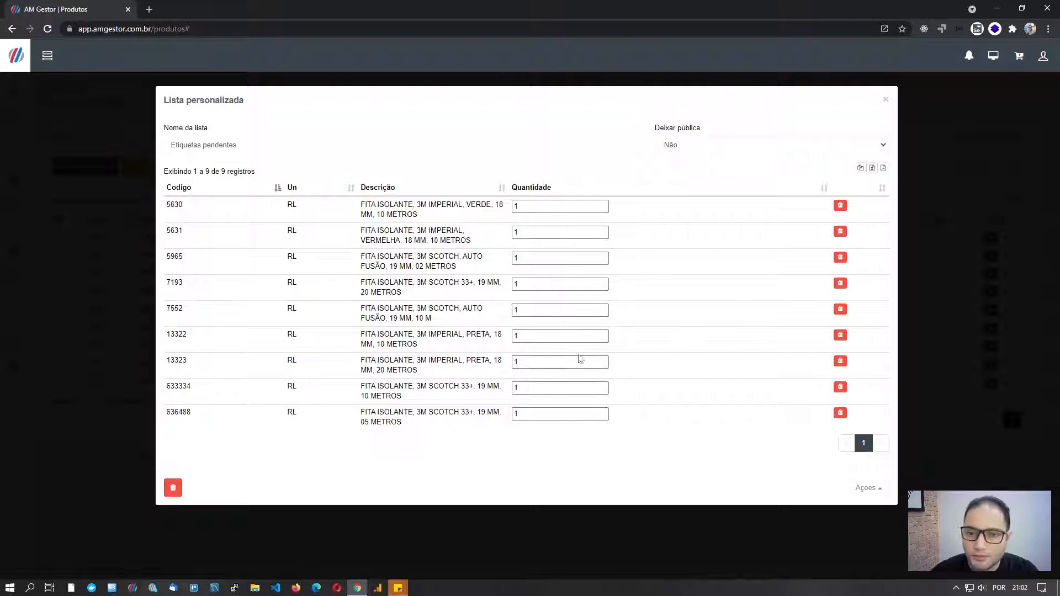
{"action": "left_click", "coordinate": [886, 100]}
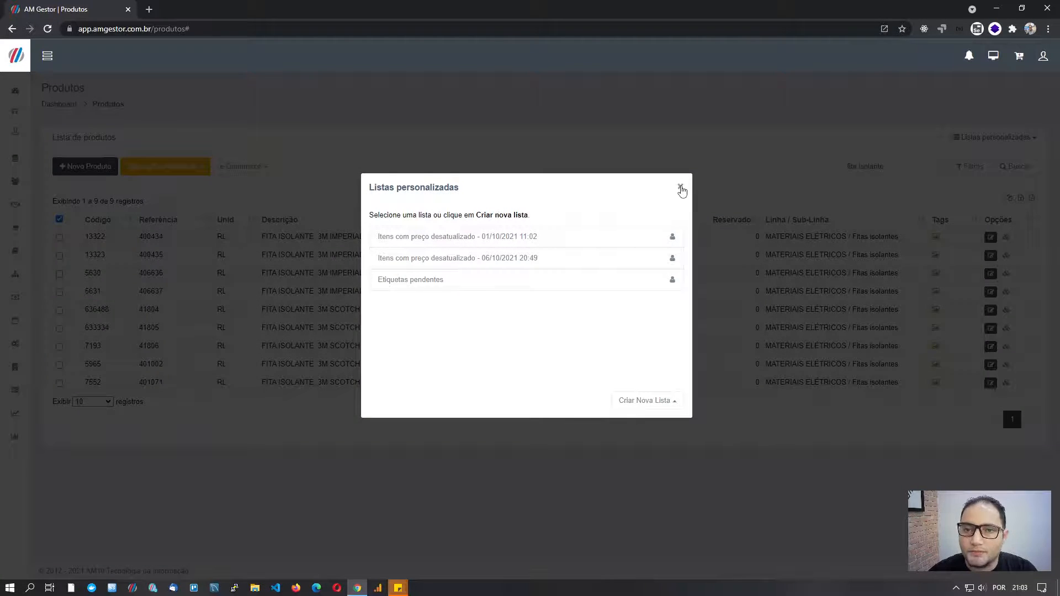
{"action": "left_click", "coordinate": [681, 188]}
- Search the product list for "fita adesiva"
{"action": "left_click_drag", "start_coordinate": [860, 166], "coordinate": [915, 163]}
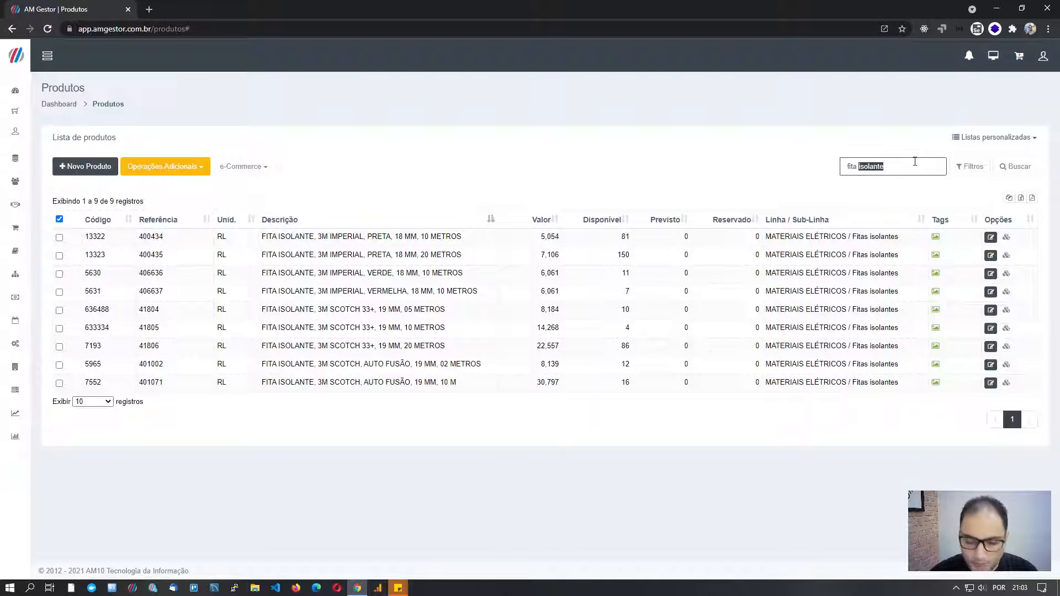
{"action": "type", "text": "ade"}
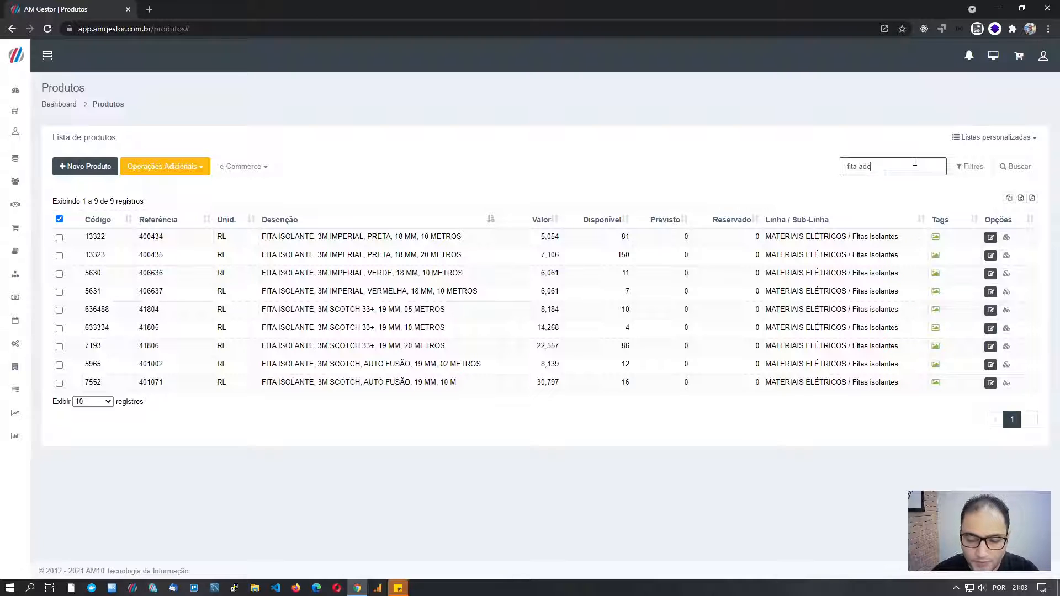
{"action": "type", "text": "siva"}
{"action": "key", "text": "Return"}
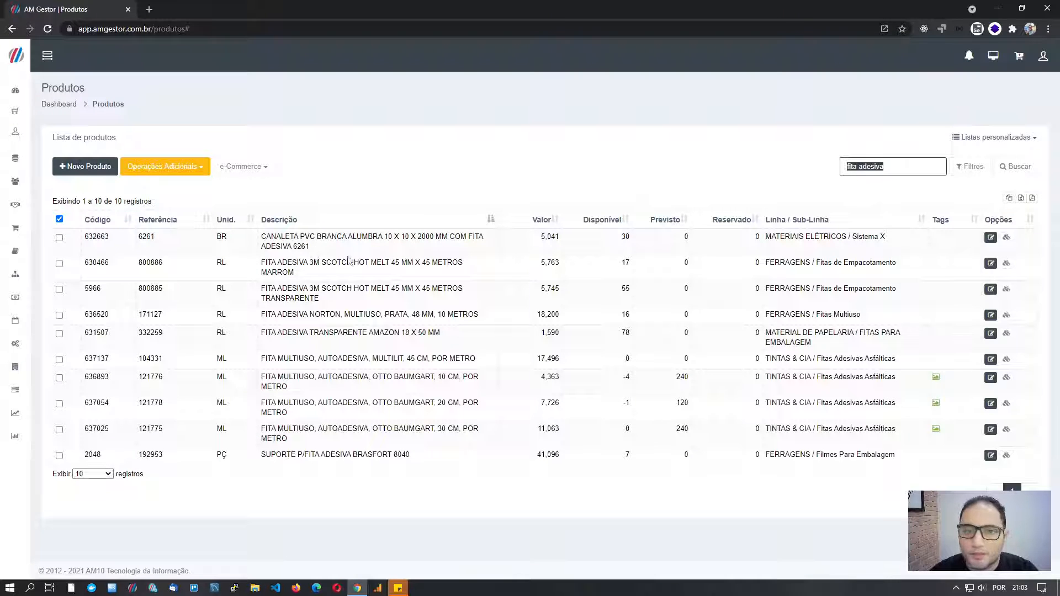
{"action": "left_click", "coordinate": [895, 166]}
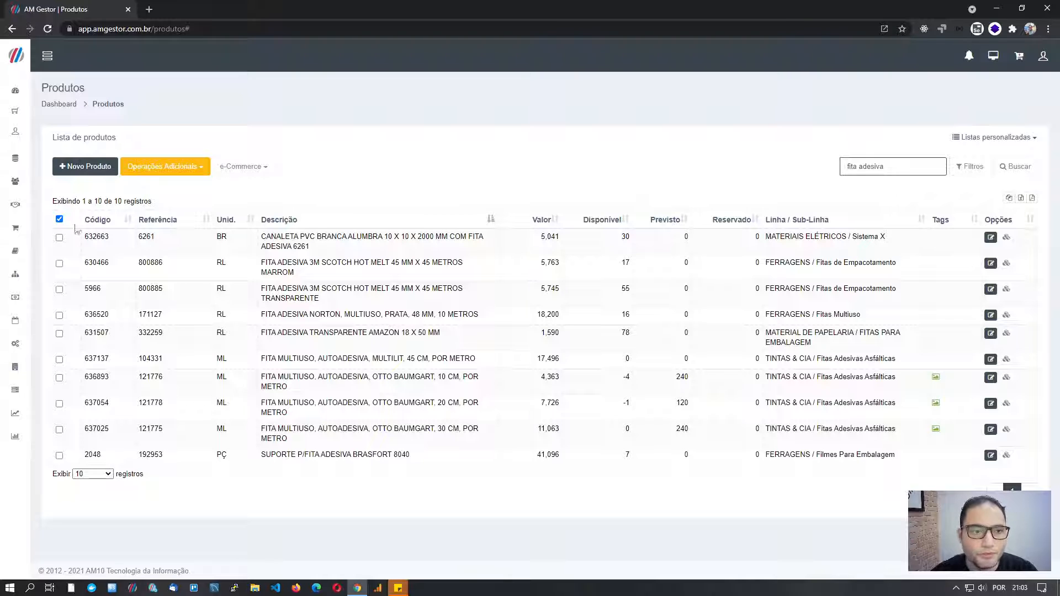
- Add all listed products except the PVC canaleta and the Brasfort tape support to "Etiquetas pendentes", declining to use current stock as quantities
{"action": "left_click", "coordinate": [59, 219]}
{"action": "left_click", "coordinate": [59, 219]}
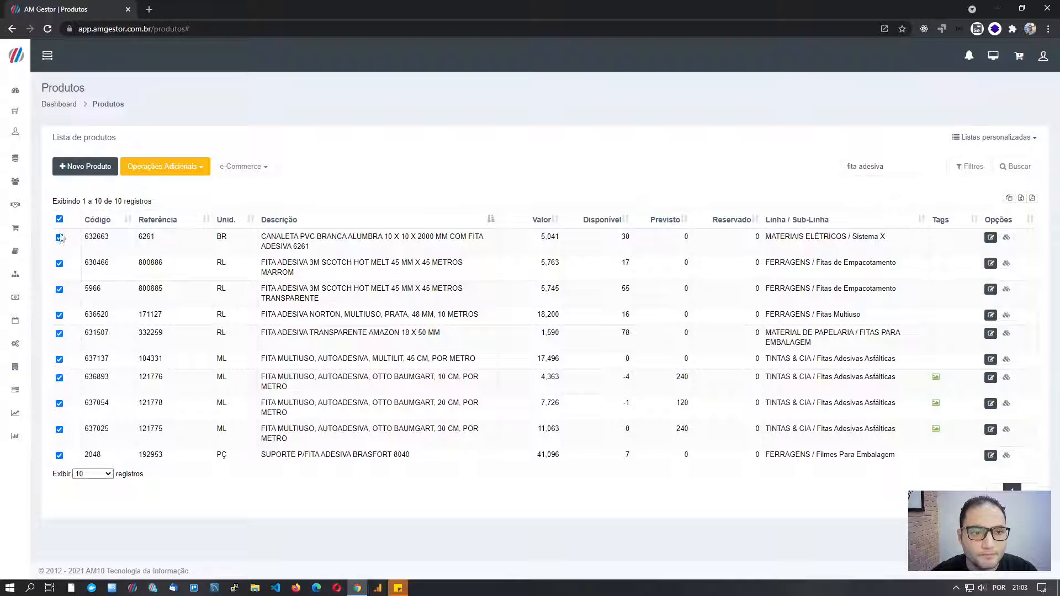
{"action": "left_click", "coordinate": [59, 237]}
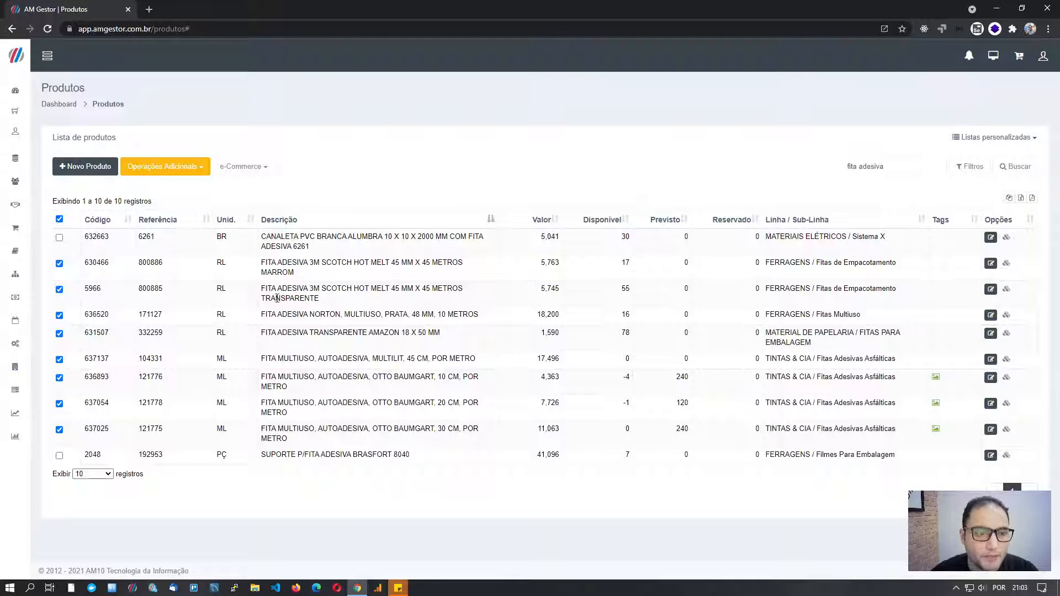
{"action": "left_click", "coordinate": [1019, 138]}
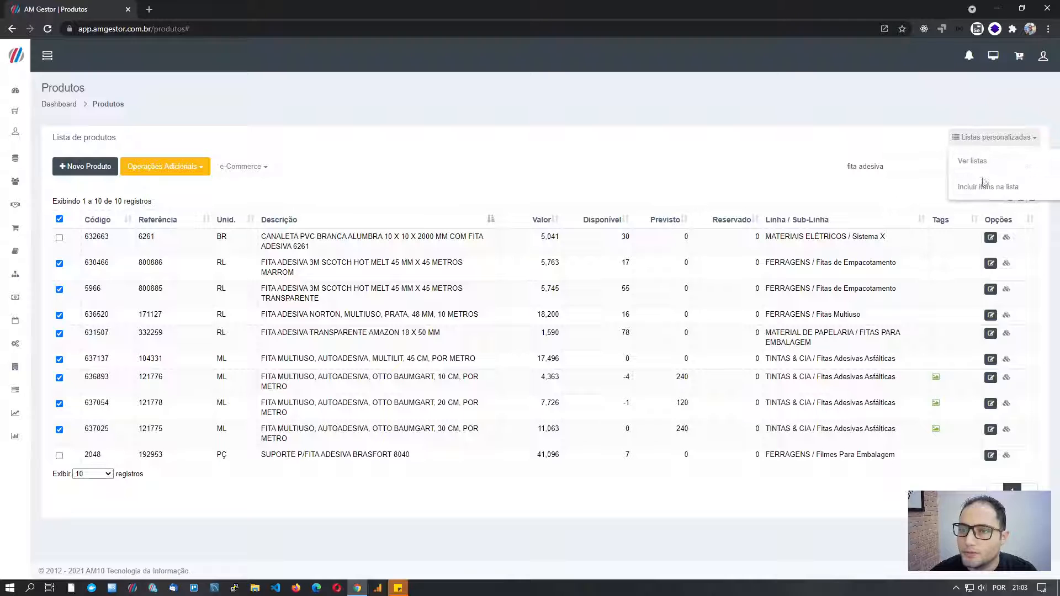
{"action": "left_click", "coordinate": [980, 187]}
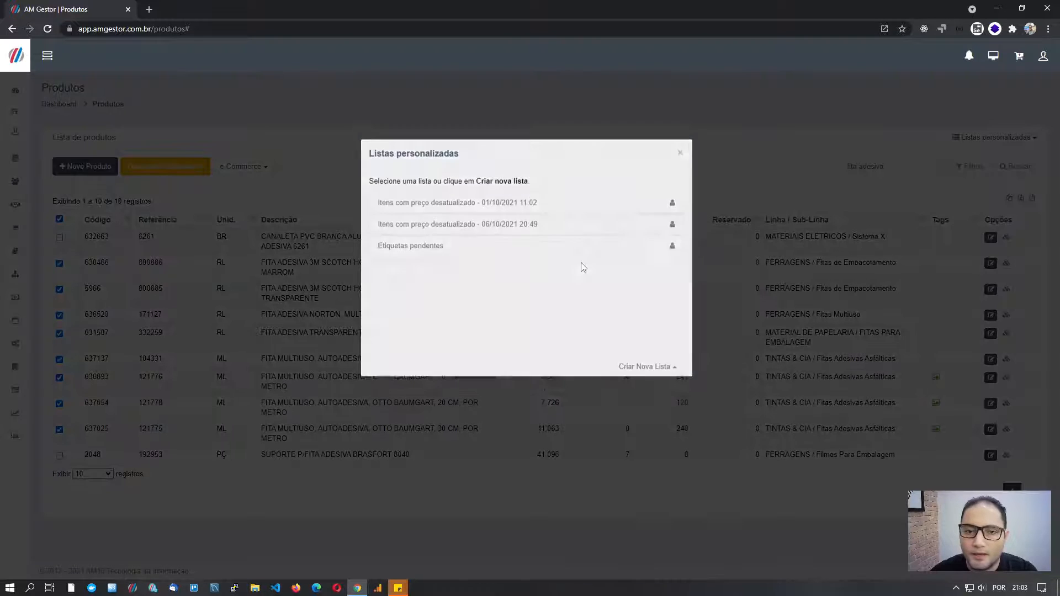
{"action": "left_click", "coordinate": [408, 279]}
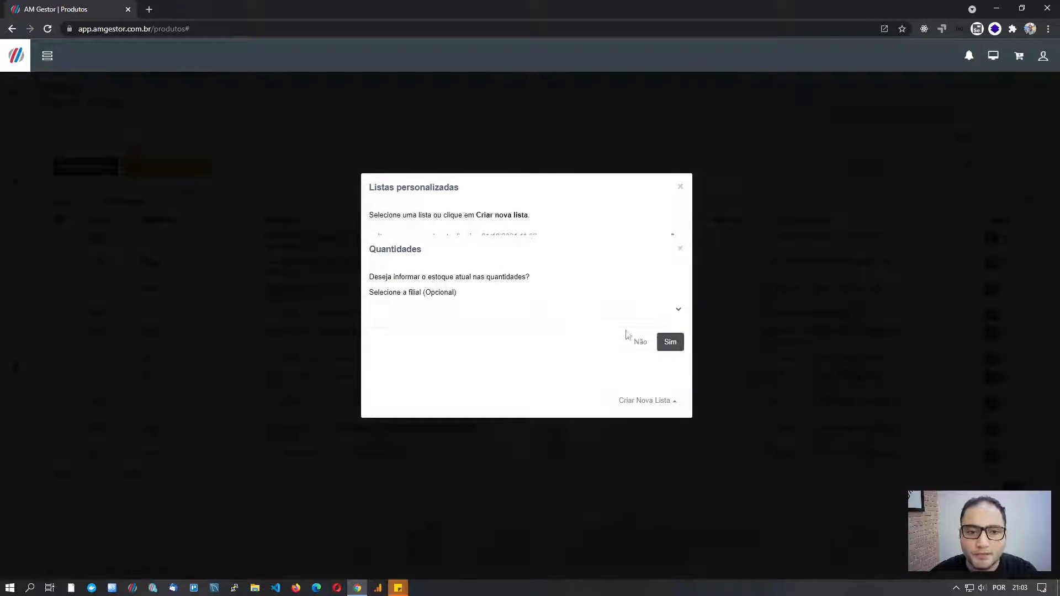
{"action": "left_click", "coordinate": [639, 341]}
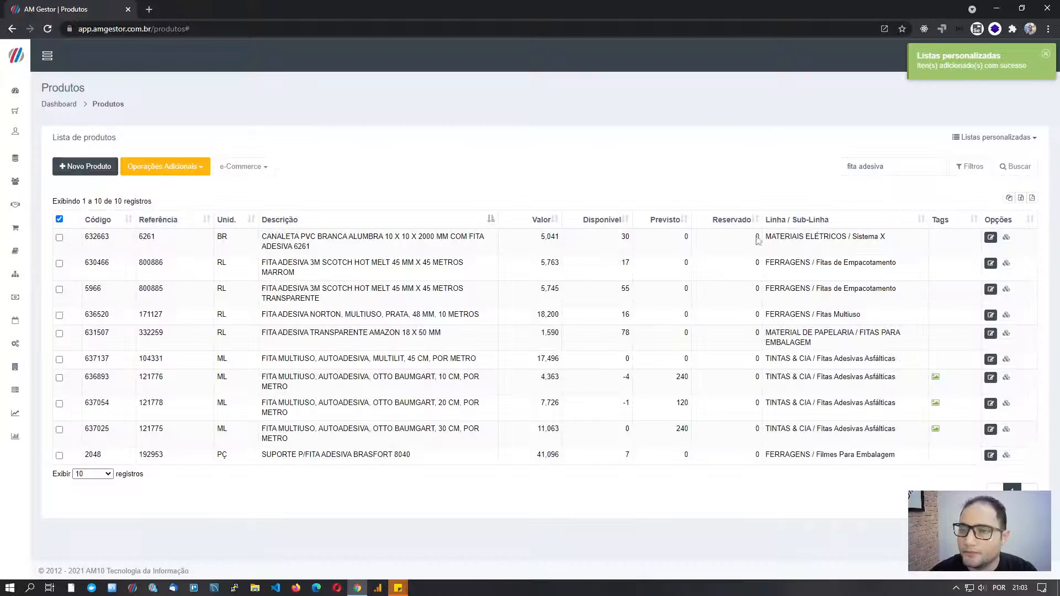
- Open the "Etiquetas pendentes" list and review the items on both of its pages
{"action": "left_click", "coordinate": [1009, 137]}
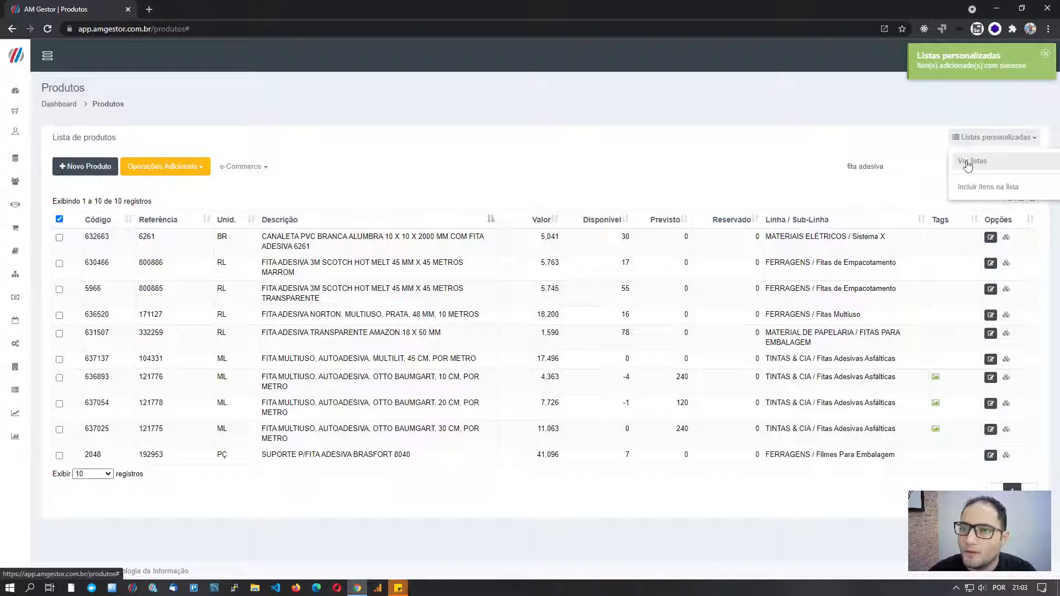
{"action": "left_click", "coordinate": [968, 163]}
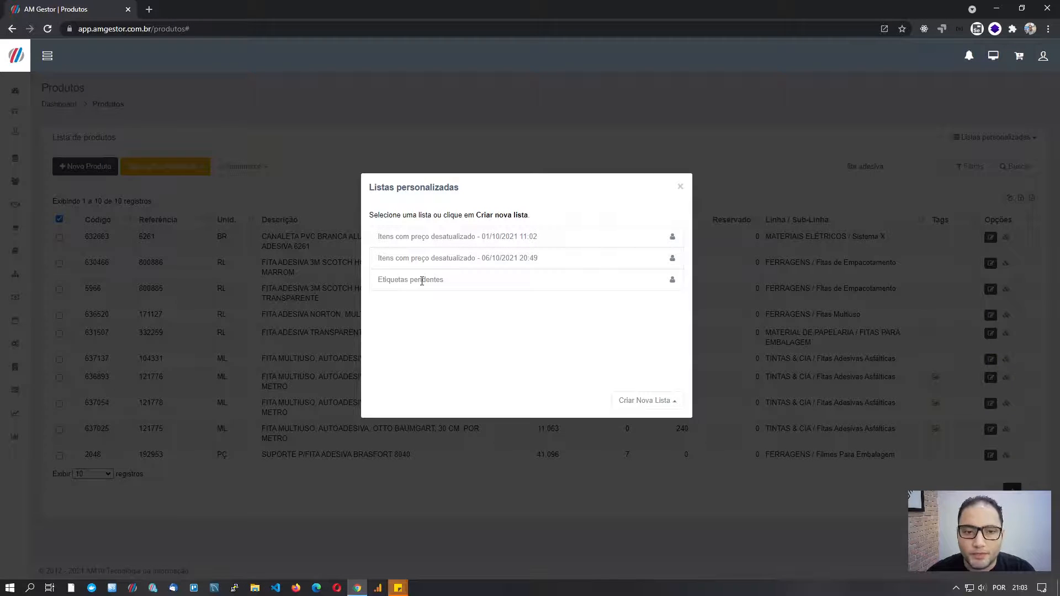
{"action": "left_click", "coordinate": [422, 281]}
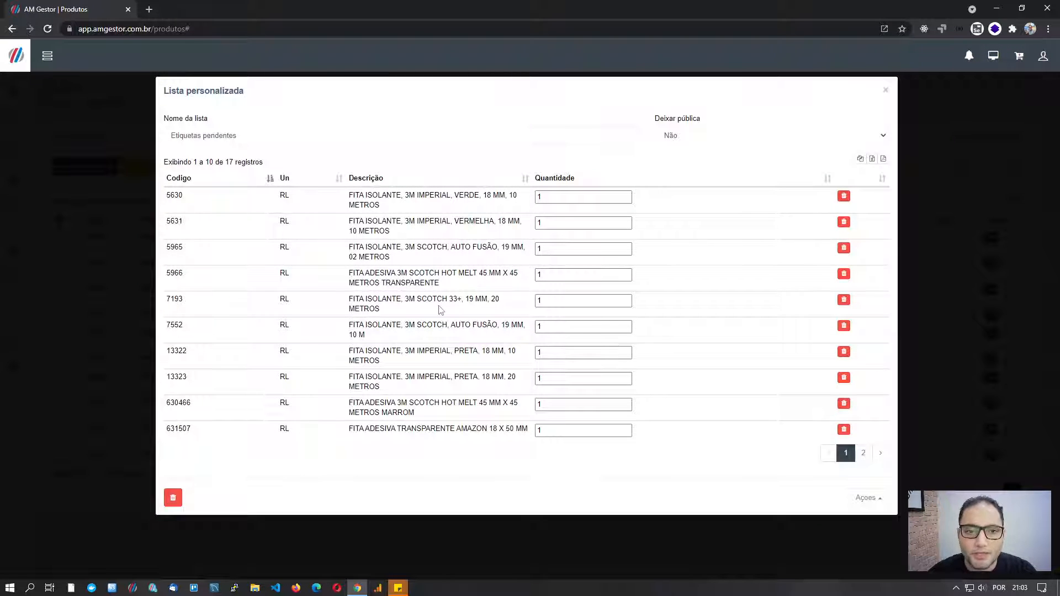
{"action": "left_click", "coordinate": [864, 453]}
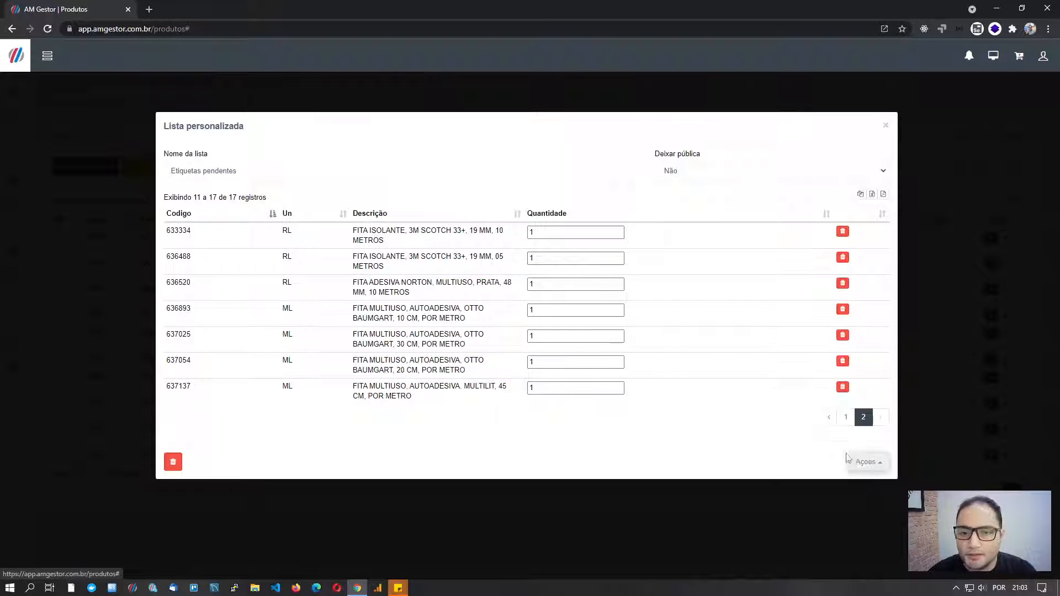
{"action": "left_click", "coordinate": [846, 418]}
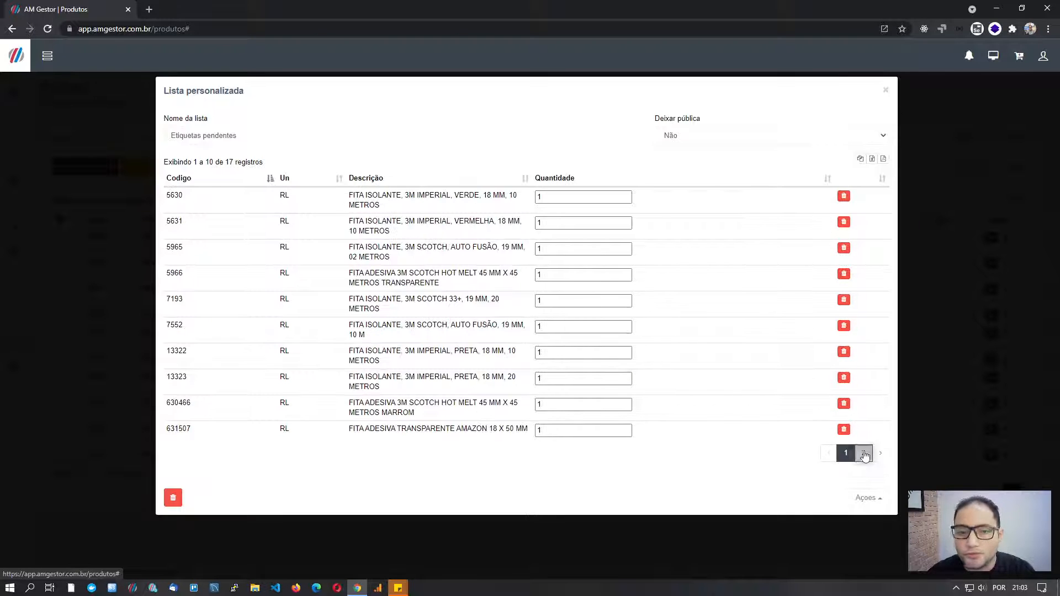
{"action": "left_click", "coordinate": [864, 454]}
{"action": "left_click", "coordinate": [846, 417]}
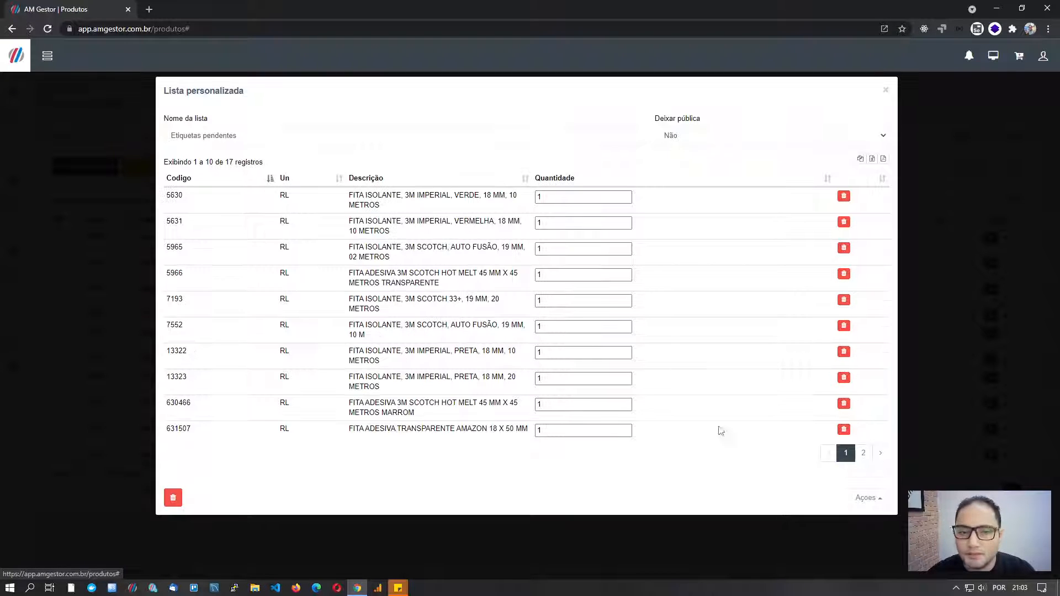
{"action": "left_click", "coordinate": [863, 453]}
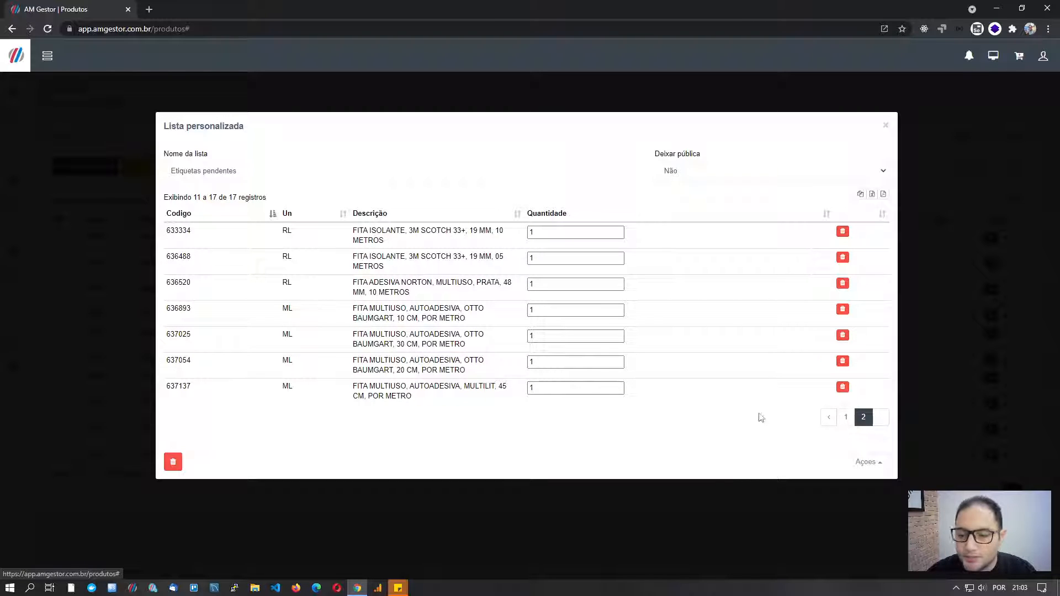
- Generate price labels for the "Etiquetas pendentes" list with the model "Gondola A4 2 Col 30mmx82mm (18 p/pag)", one label per product
{"action": "left_click", "coordinate": [865, 463]}
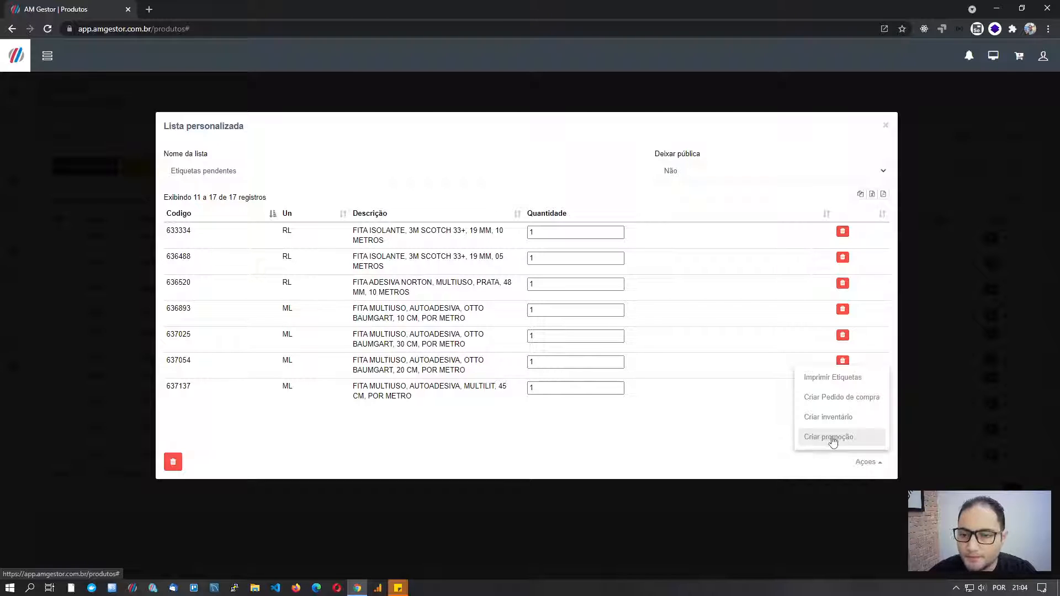
{"action": "left_click", "coordinate": [832, 378]}
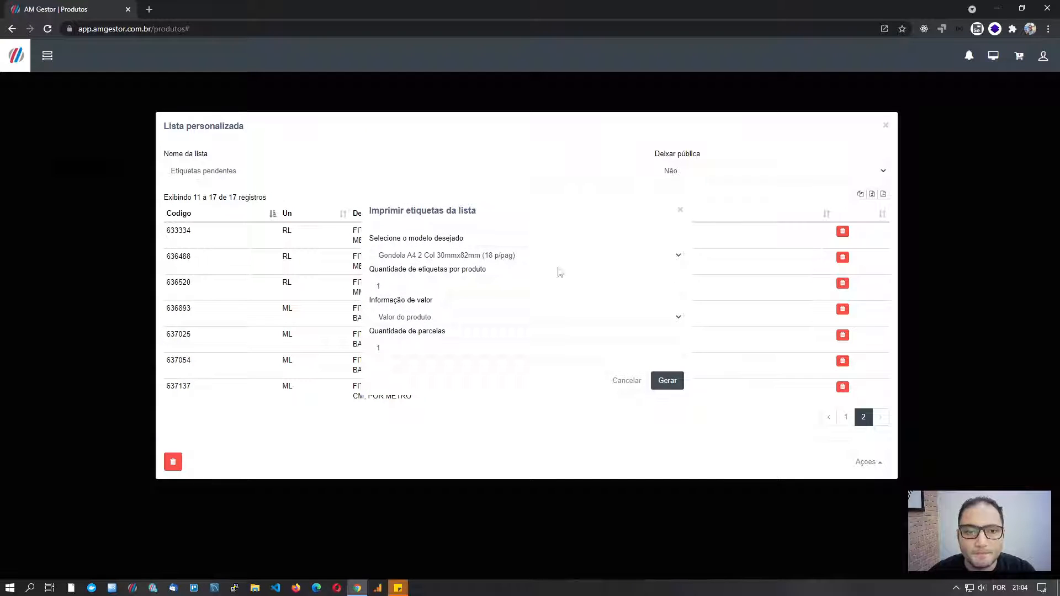
{"action": "left_click", "coordinate": [547, 258]}
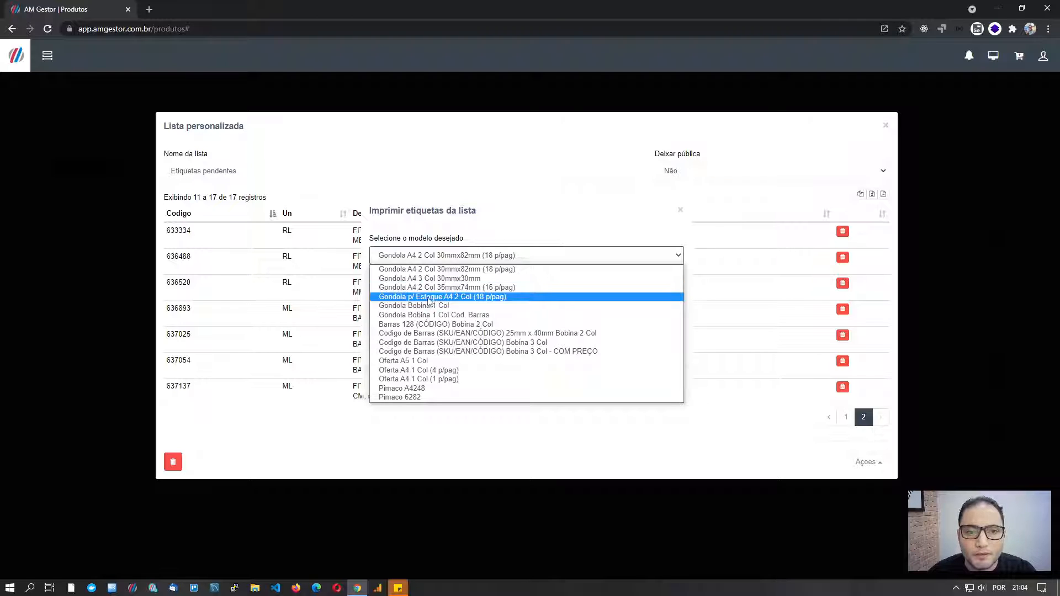
{"action": "left_click", "coordinate": [440, 270]}
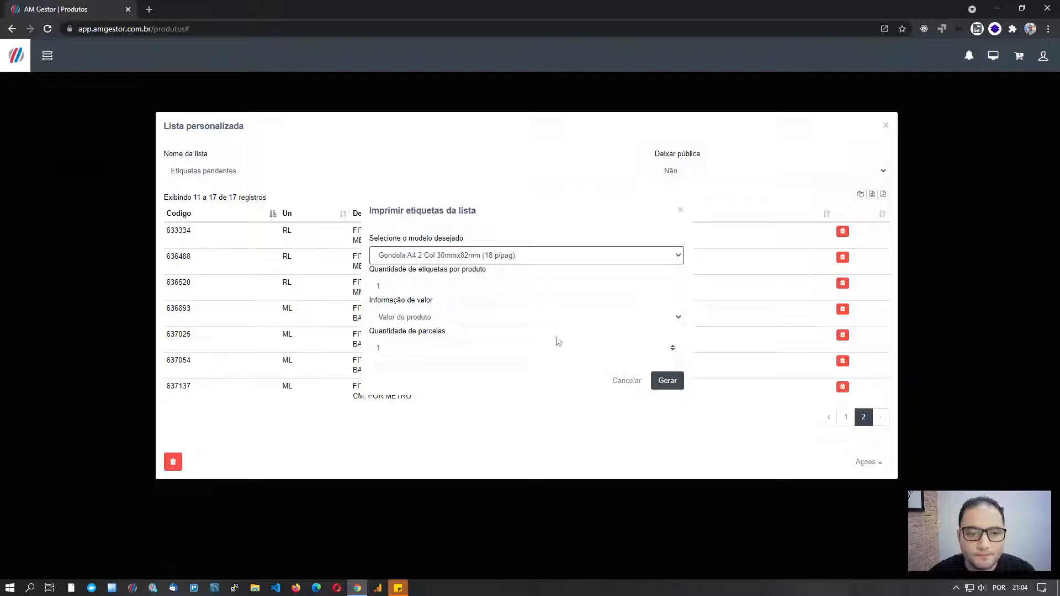
{"action": "left_click", "coordinate": [677, 387]}
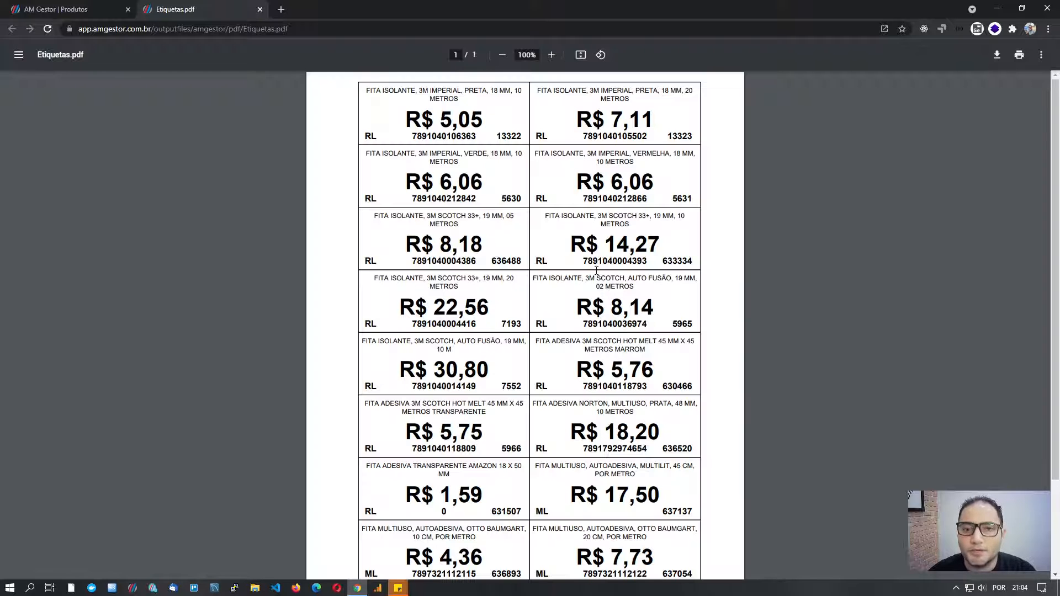
- Look through the generated label PDF from beginning to end and close it
{"action": "scroll", "coordinate": [596, 270], "scroll_direction": "down", "scroll_amount": 2}
{"action": "scroll", "coordinate": [637, 318], "scroll_direction": "up", "scroll_amount": 2}
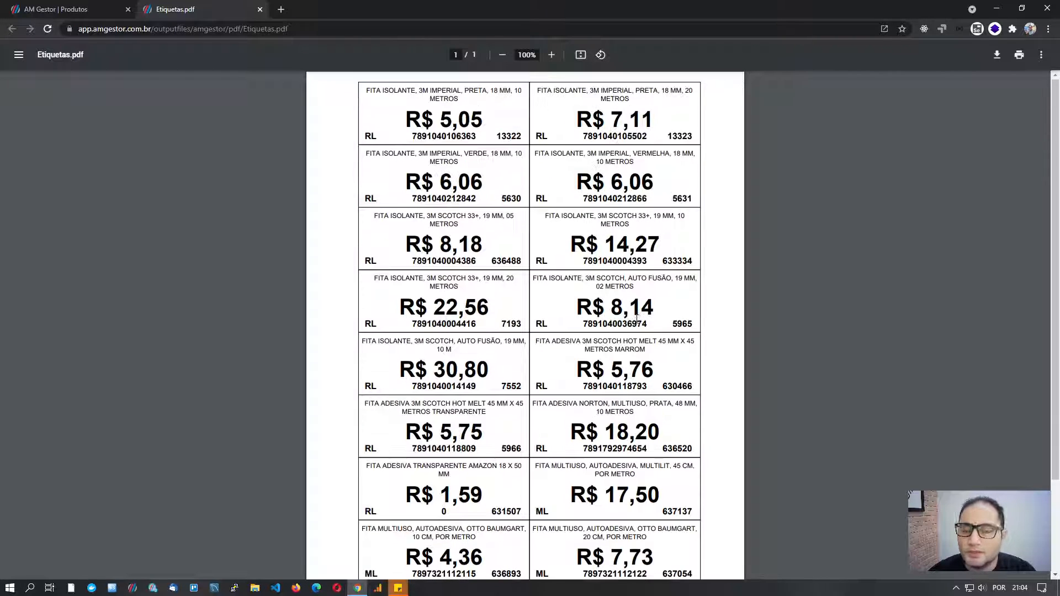
{"action": "scroll", "coordinate": [652, 287], "scroll_direction": "down", "scroll_amount": 2}
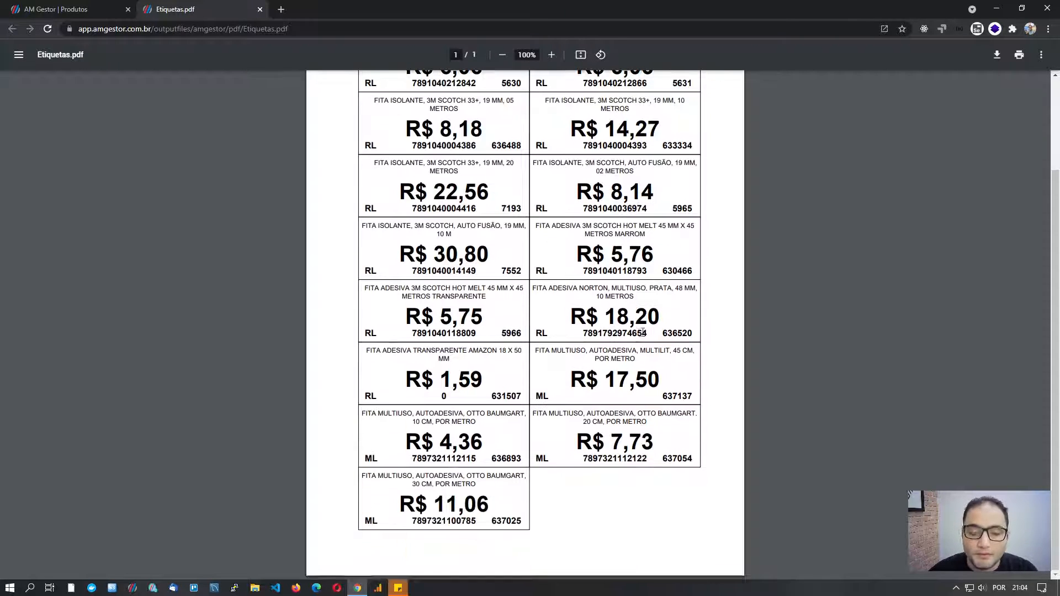
{"action": "scroll", "coordinate": [608, 248], "scroll_direction": "up", "scroll_amount": 2}
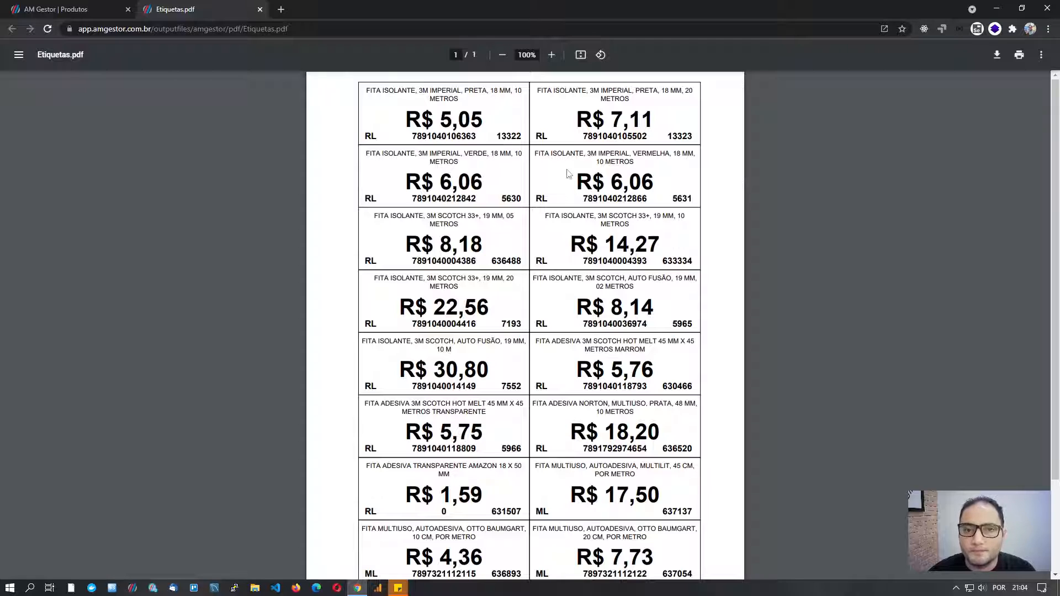
{"action": "left_click", "coordinate": [260, 9]}
- Make the "Etiquetas pendentes" list public by setting "Deixar pública" to "Sim", and close the custom lists
{"action": "left_click", "coordinate": [666, 172]}
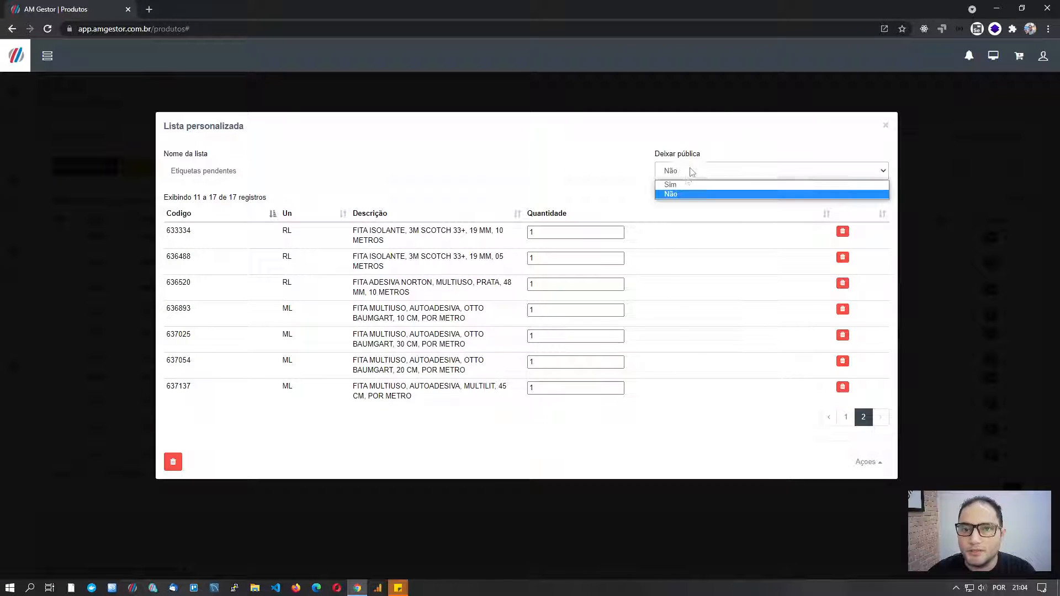
{"action": "left_click", "coordinate": [672, 186]}
{"action": "left_click", "coordinate": [719, 173]}
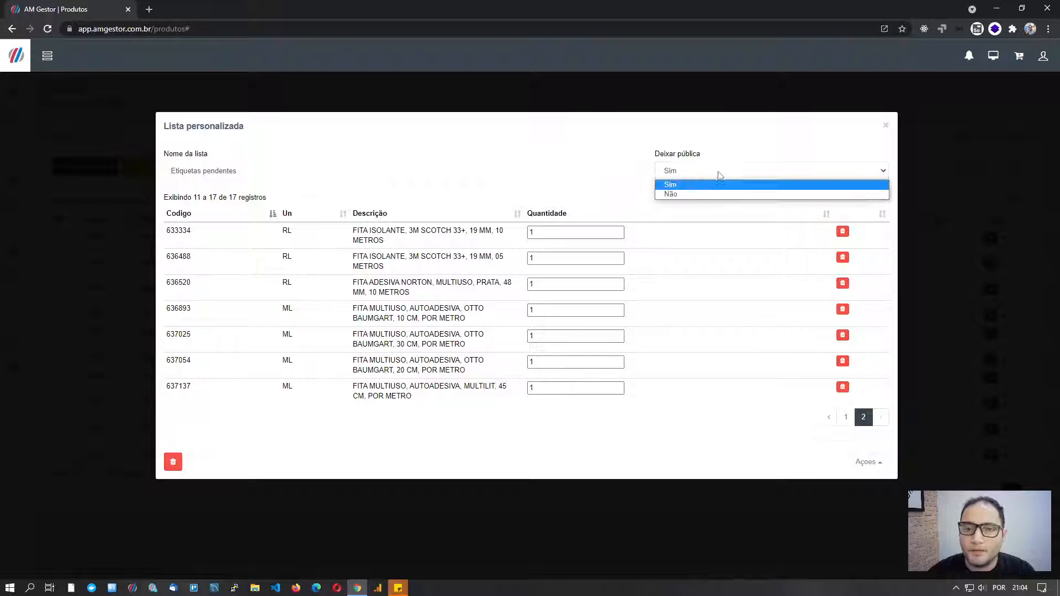
{"action": "left_click", "coordinate": [696, 195]}
{"action": "left_click", "coordinate": [709, 173]}
{"action": "left_click", "coordinate": [691, 186]}
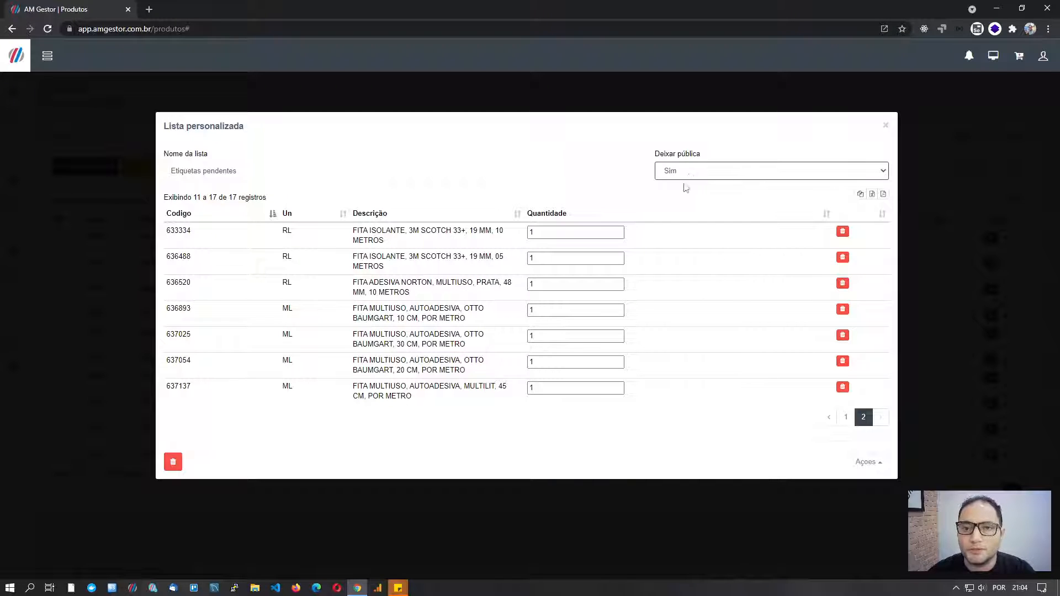
{"action": "left_click", "coordinate": [691, 175]}
{"action": "left_click", "coordinate": [685, 189]}
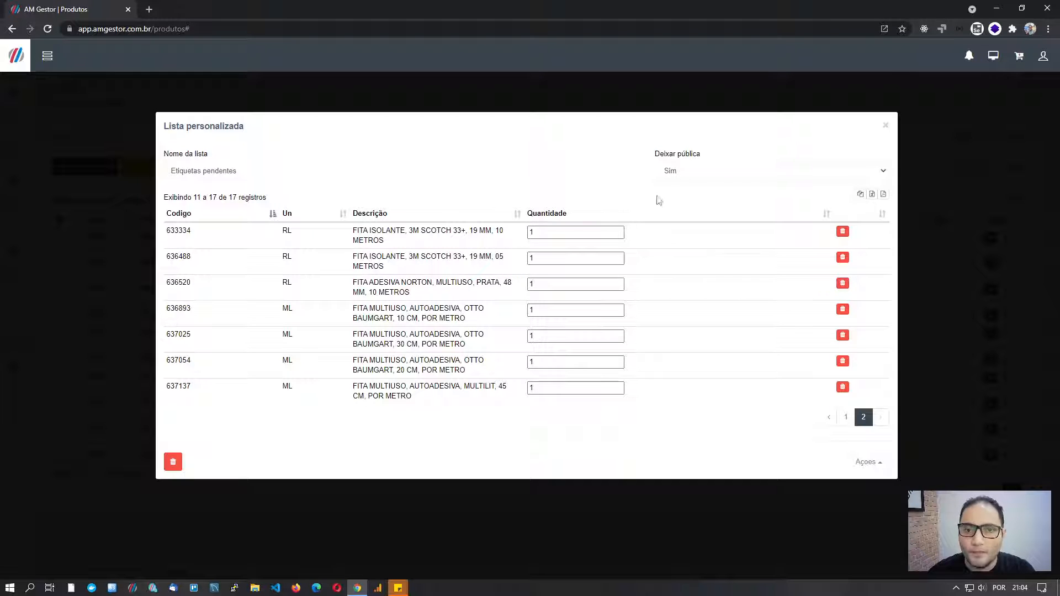
{"action": "left_click", "coordinate": [691, 176]}
{"action": "left_click", "coordinate": [692, 183]}
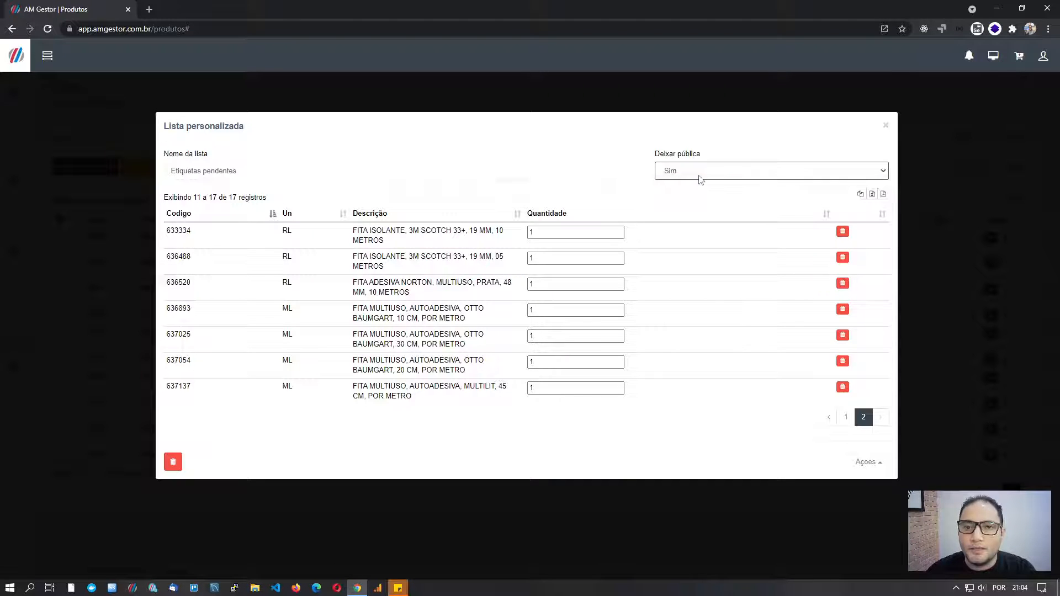
{"action": "left_click", "coordinate": [686, 202]}
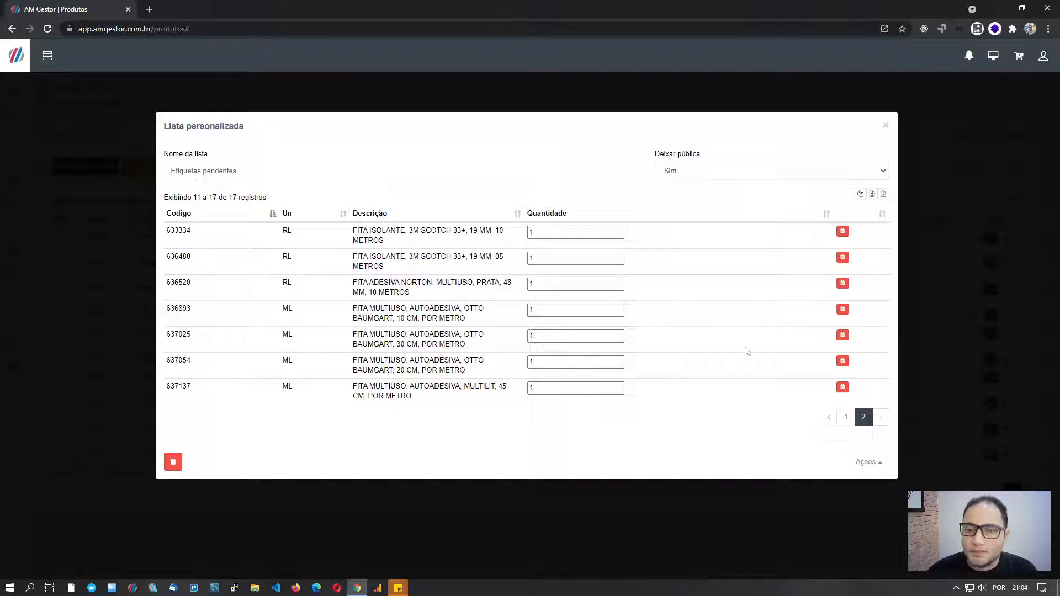
{"action": "left_click", "coordinate": [885, 129]}
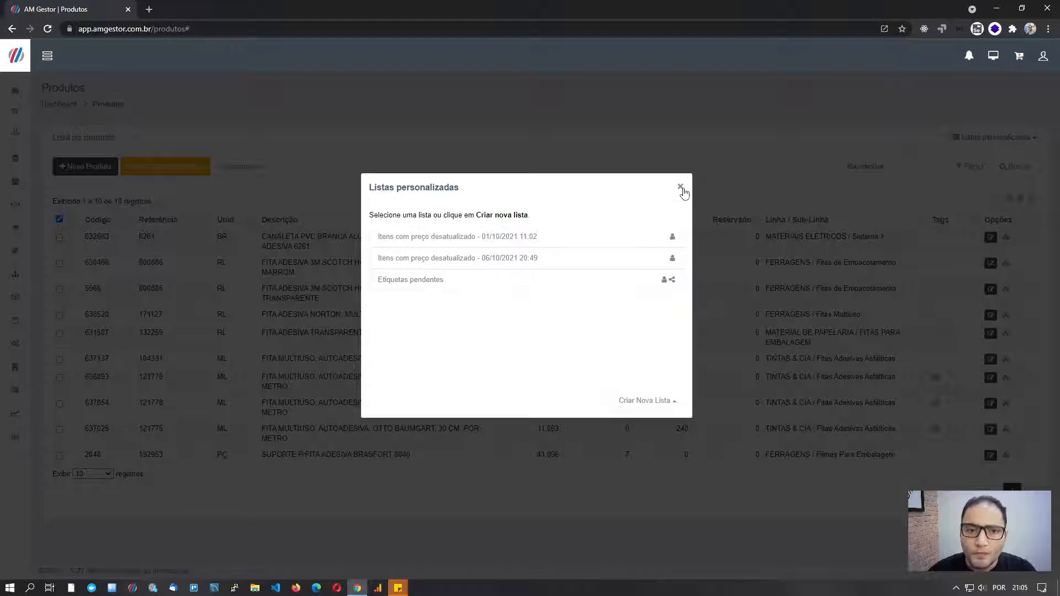
{"action": "left_click", "coordinate": [681, 188]}
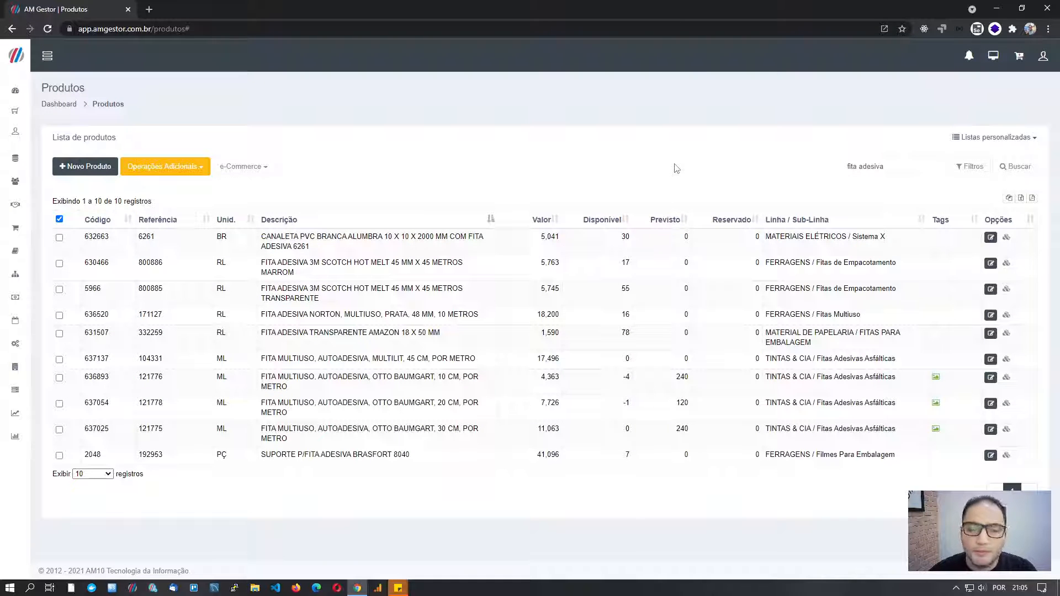
- Create an automatic custom list of products with cost changes for the period 06/10/2021 to 06/10/2021
{"action": "left_click", "coordinate": [1014, 143]}
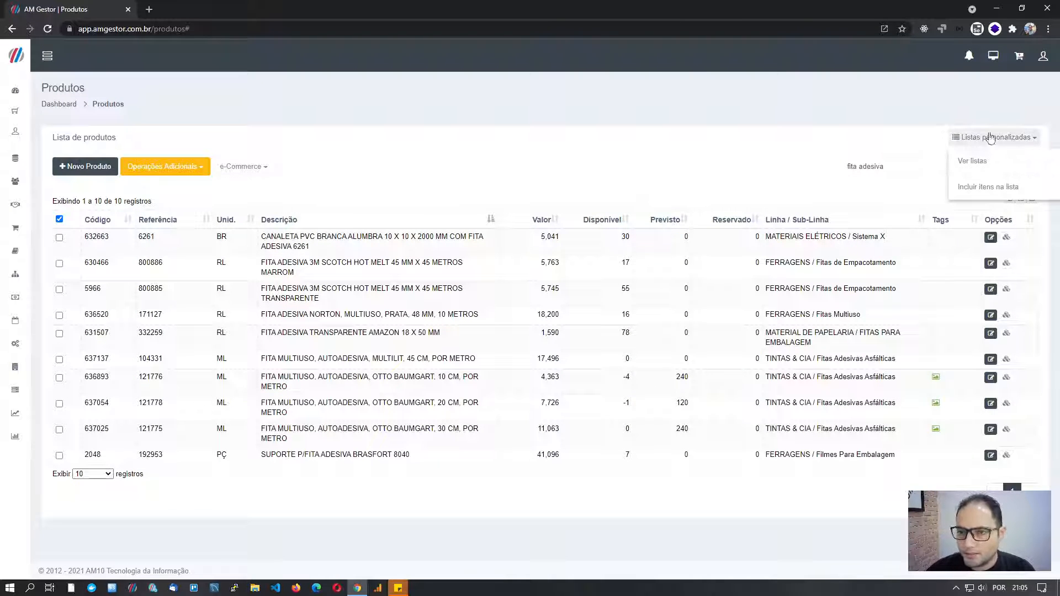
{"action": "left_click", "coordinate": [973, 163]}
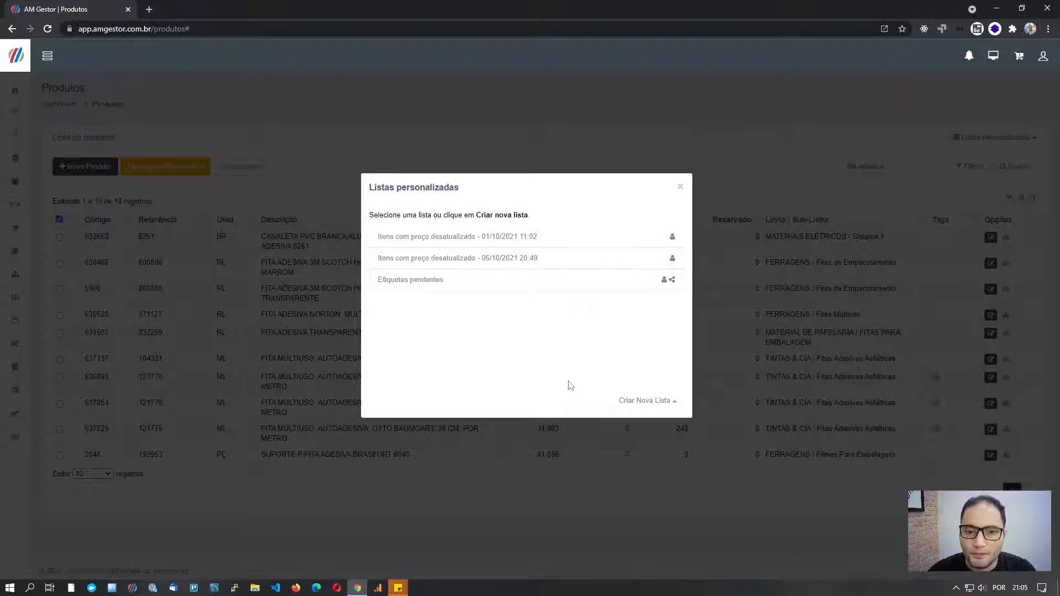
{"action": "left_click", "coordinate": [645, 401]}
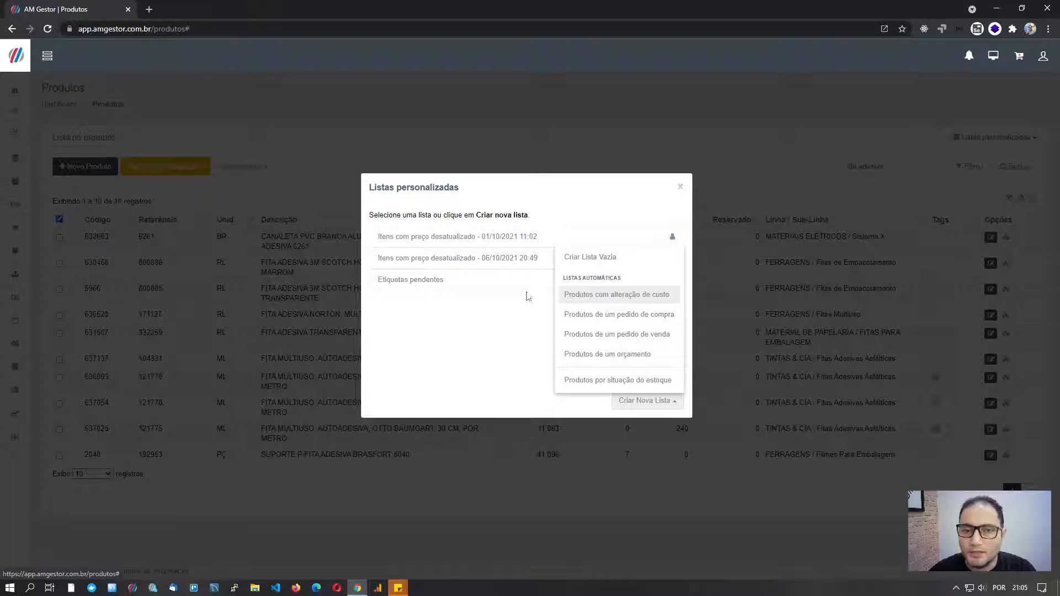
{"action": "left_click", "coordinate": [602, 299]}
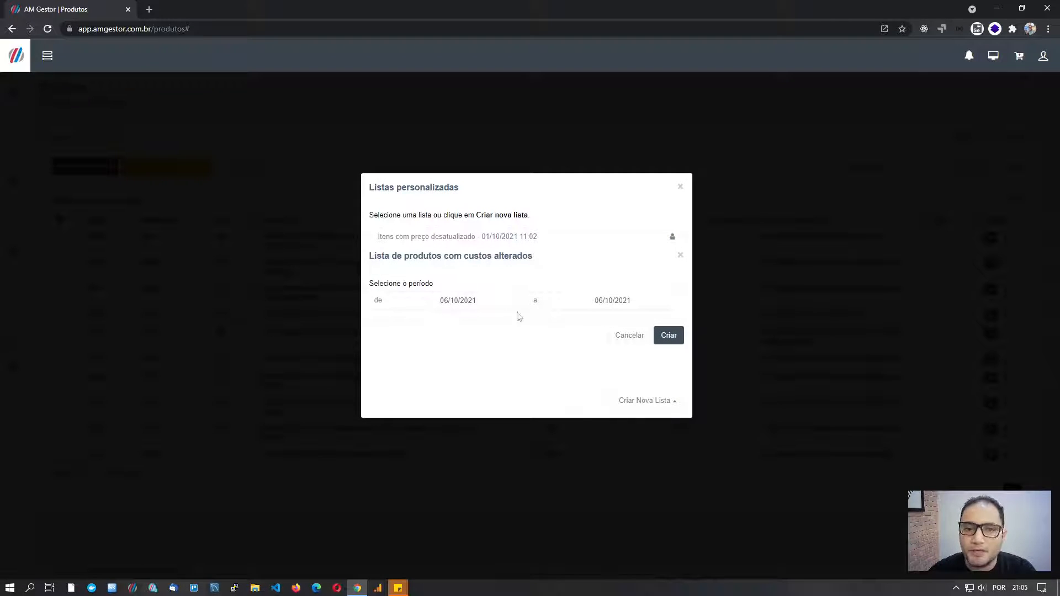
{"action": "left_click_drag", "start_coordinate": [375, 257], "coordinate": [568, 265]}
{"action": "left_click", "coordinate": [570, 266]}
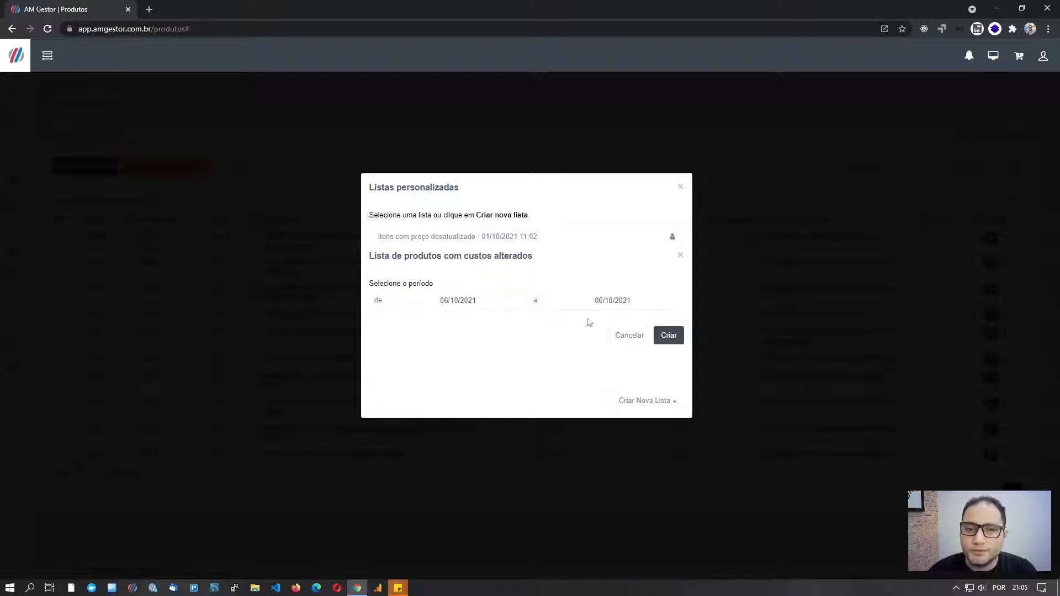
{"action": "left_click", "coordinate": [668, 335]}
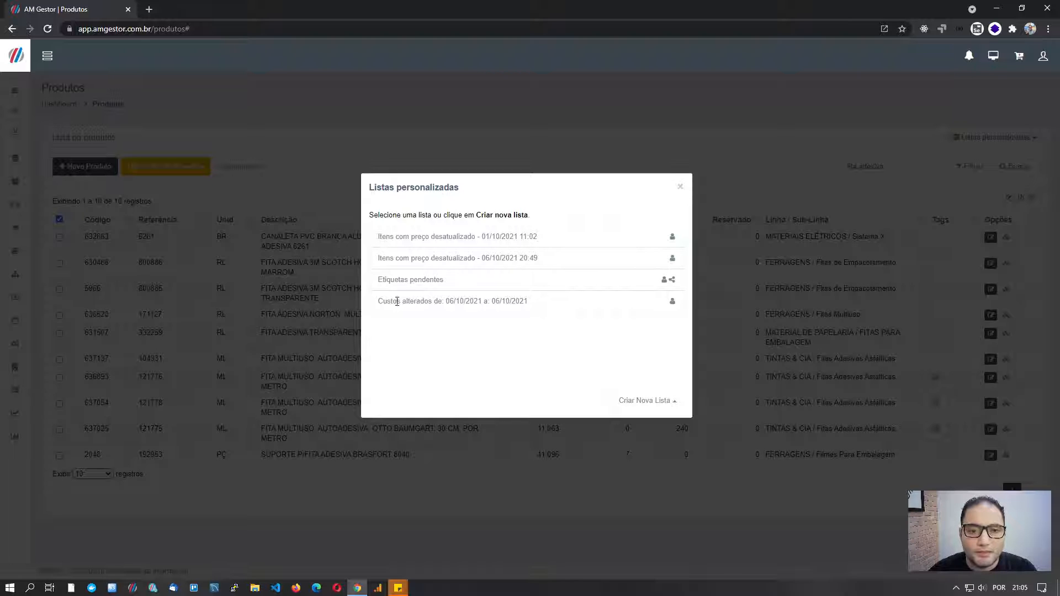
- Generate labels for the new cost-change list with the model "Gondola A4 2 Col 30mmx82mm (18 p/pag)", and close the PDF and the list
{"action": "left_click", "coordinate": [484, 302]}
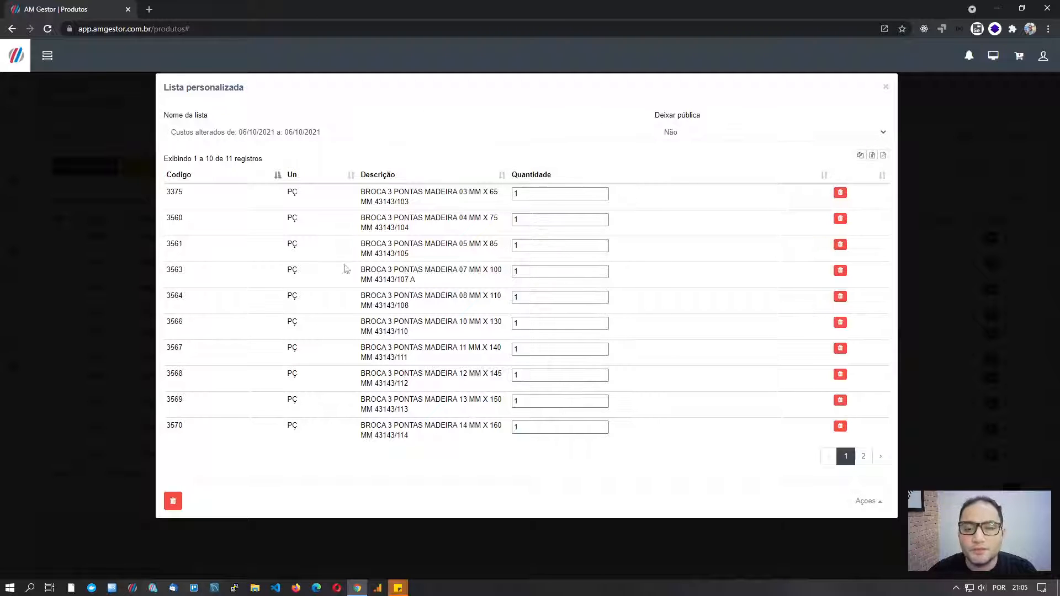
{"action": "left_click", "coordinate": [867, 501]}
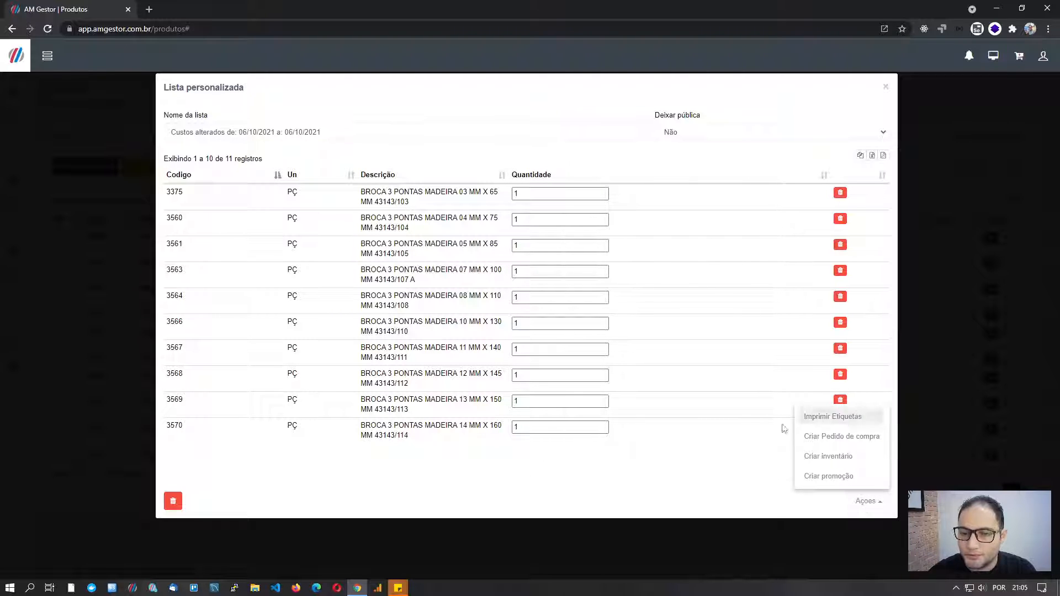
{"action": "left_click", "coordinate": [808, 417]}
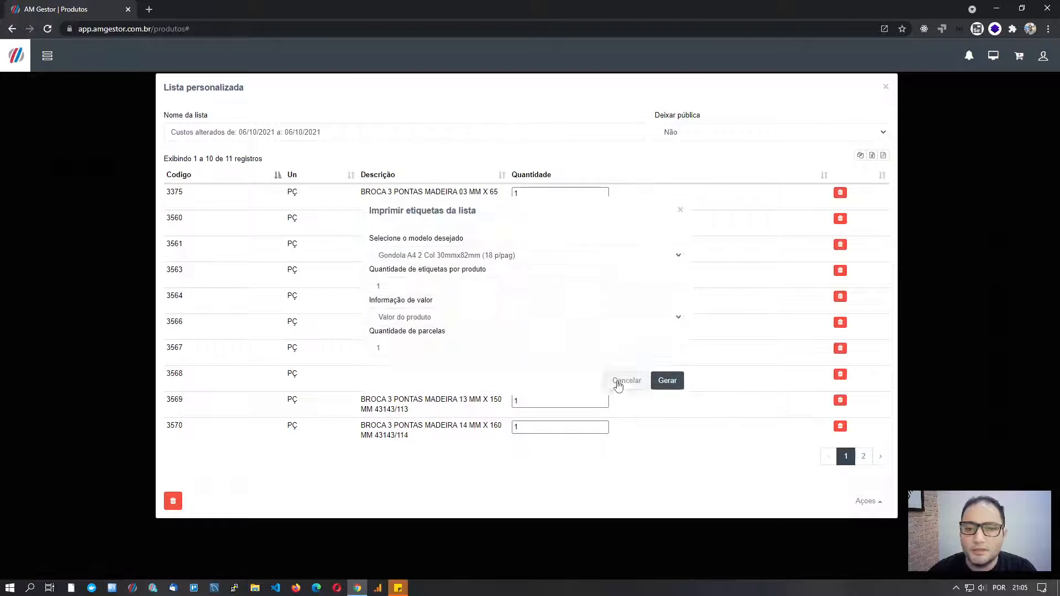
{"action": "left_click", "coordinate": [667, 381]}
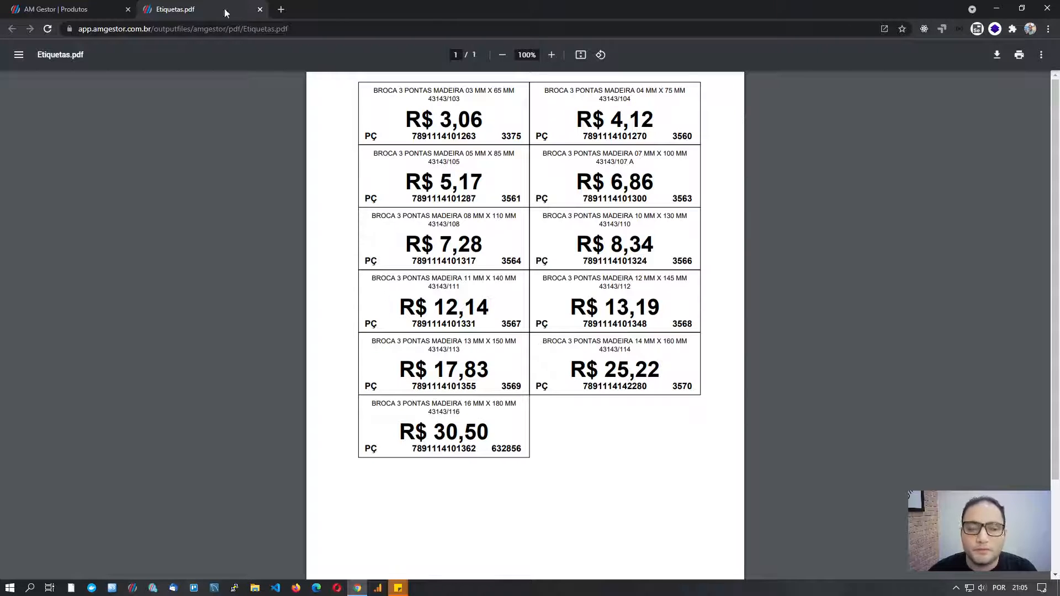
{"action": "left_click", "coordinate": [260, 9]}
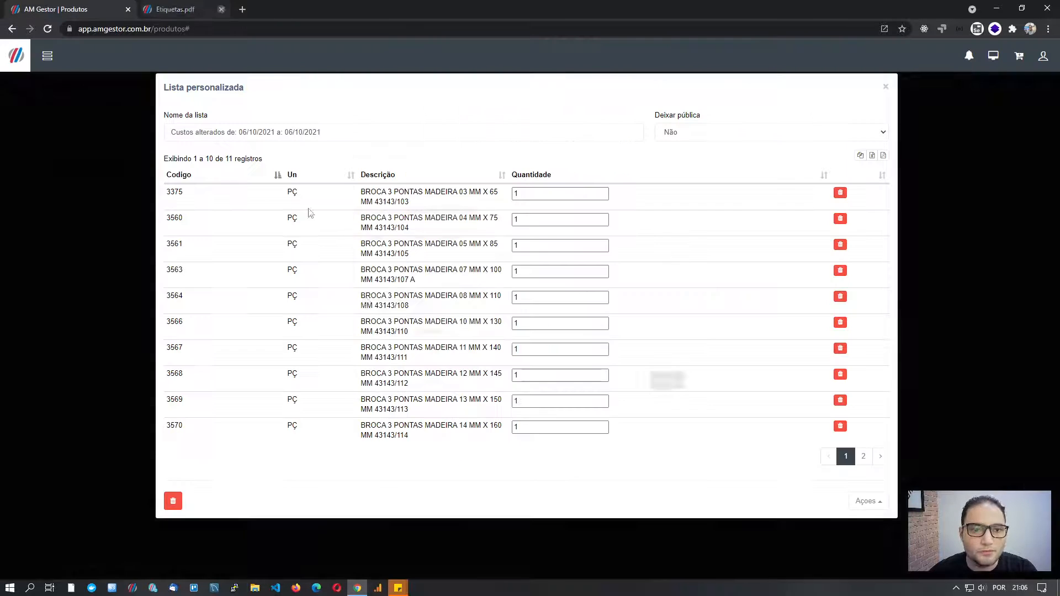
{"action": "left_click", "coordinate": [886, 87]}
- Create an automatic list of products by stock situation with "Estoque negativo", "Ignorar estoque previsto" set to "Sim", and no other filters
{"action": "left_click", "coordinate": [655, 401]}
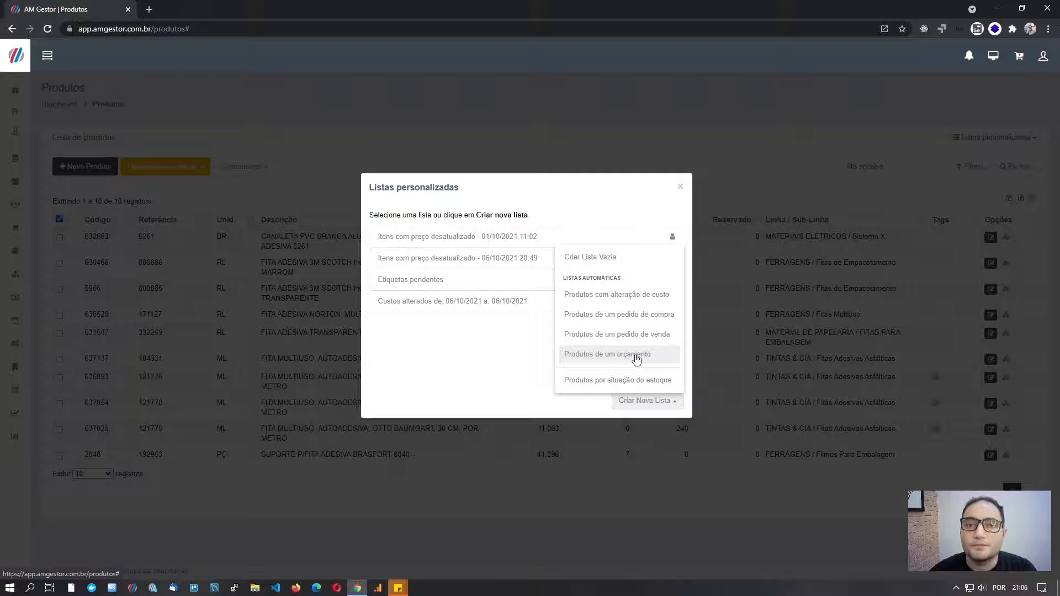
{"action": "left_click", "coordinate": [582, 386]}
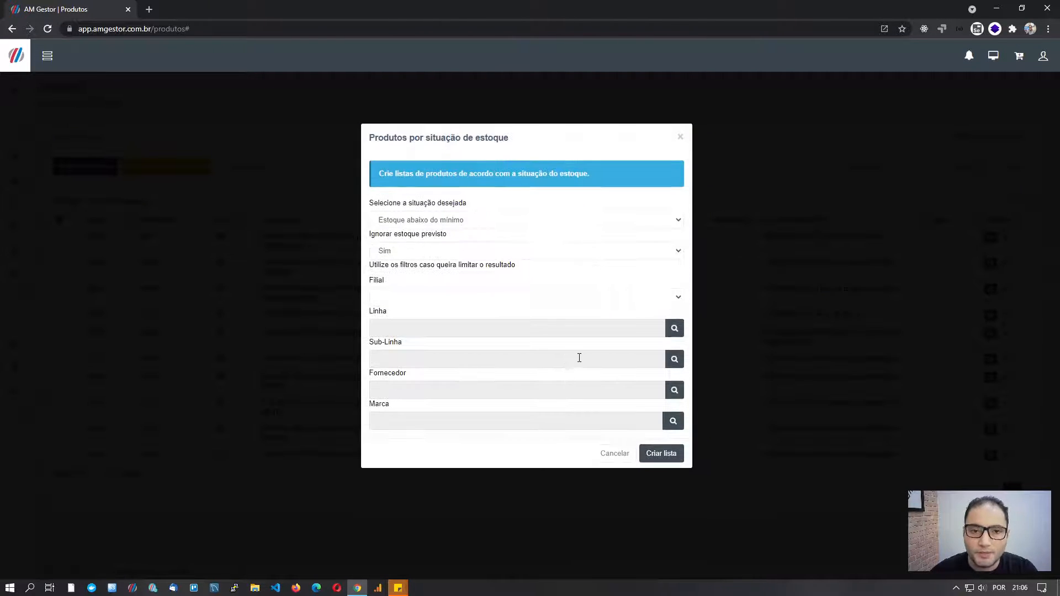
{"action": "left_click", "coordinate": [478, 221]}
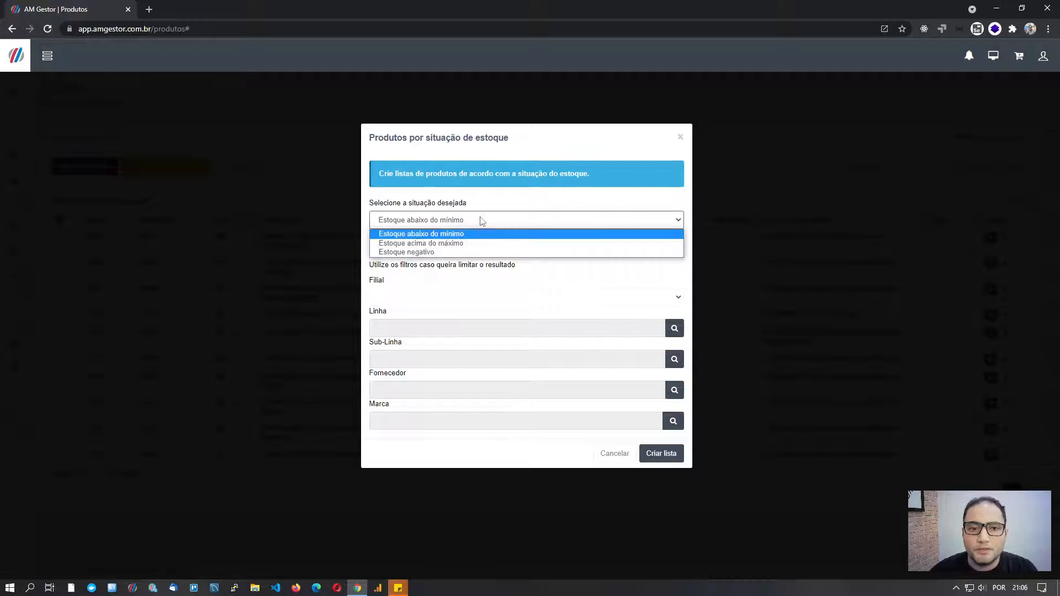
{"action": "left_click", "coordinate": [426, 254]}
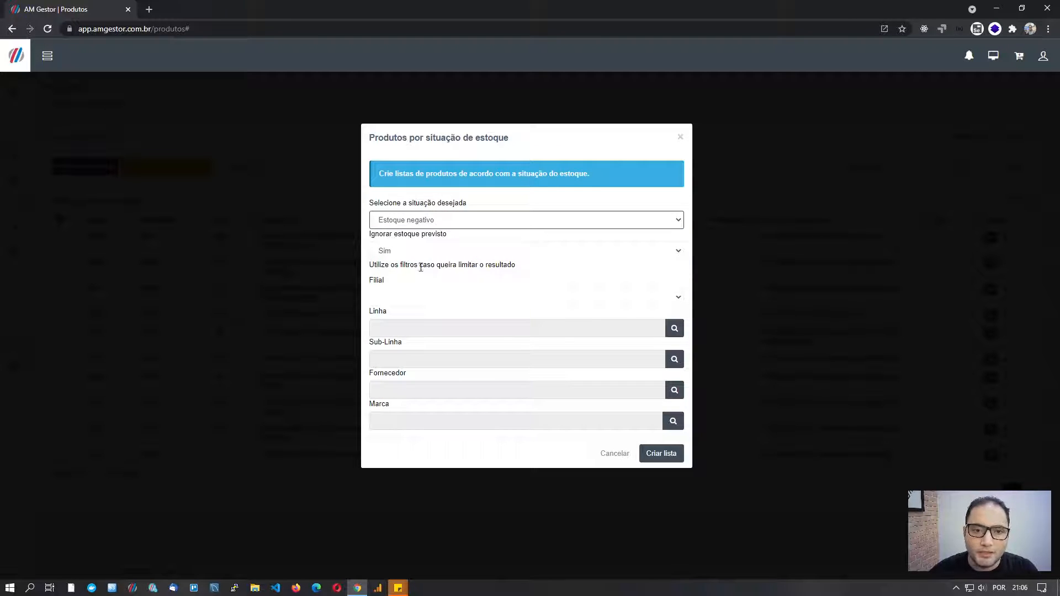
{"action": "left_click_drag", "start_coordinate": [368, 235], "coordinate": [454, 239]}
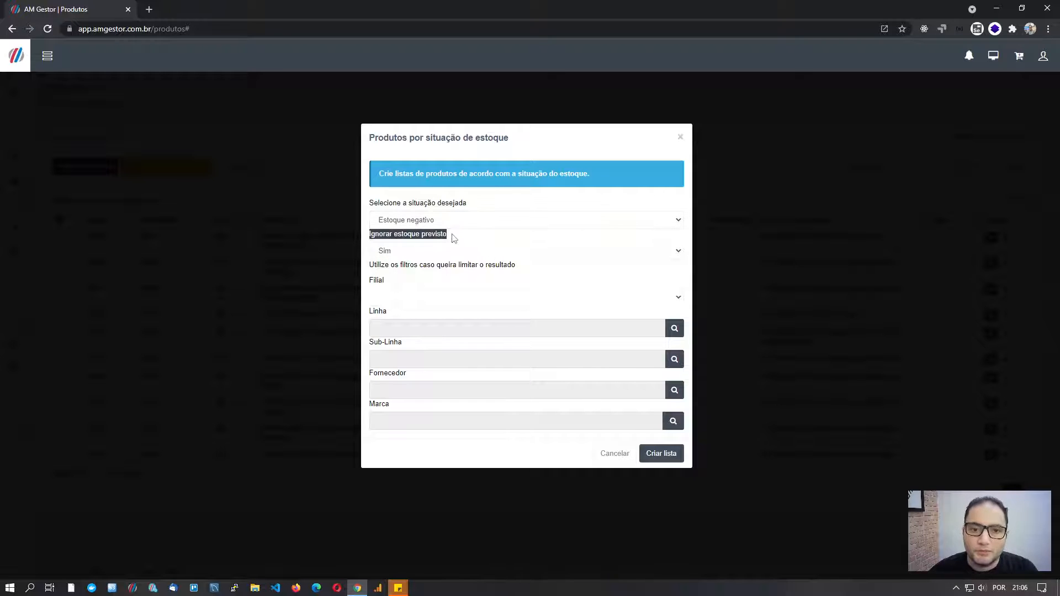
{"action": "left_click", "coordinate": [422, 253]}
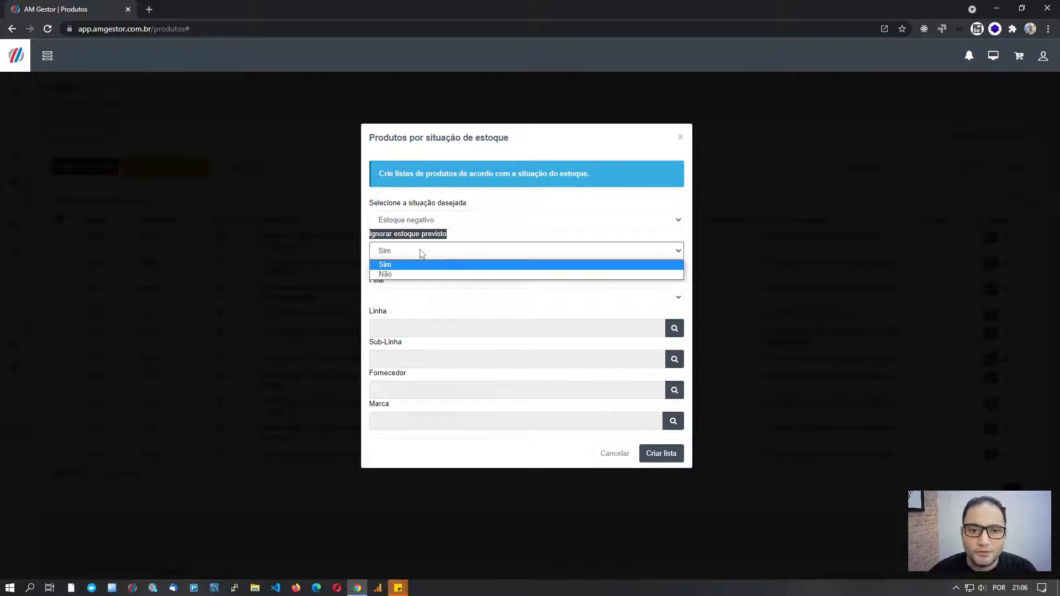
{"action": "left_click", "coordinate": [422, 253]}
{"action": "left_click", "coordinate": [422, 253]}
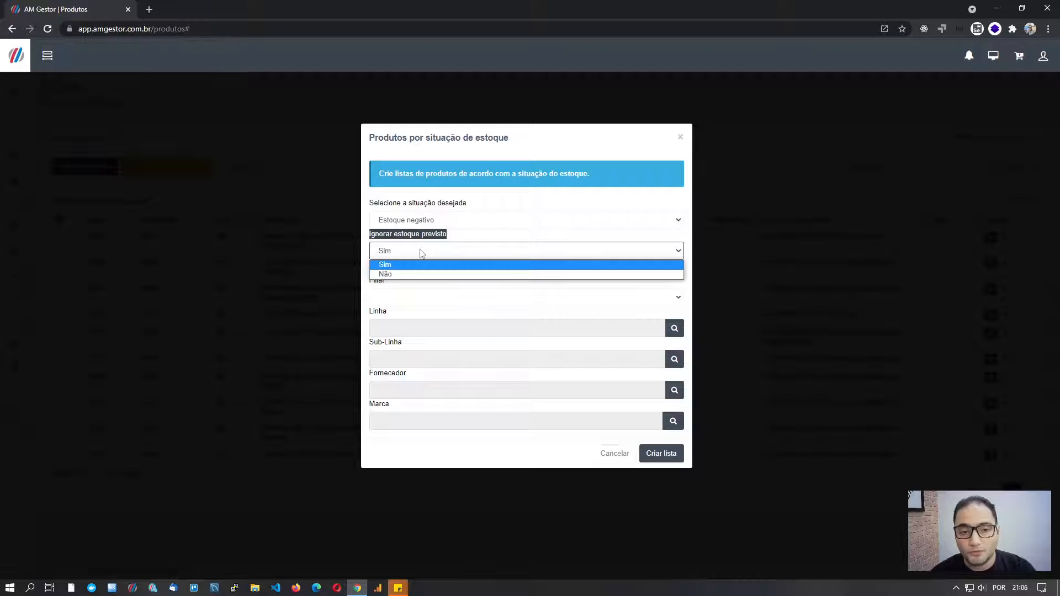
{"action": "left_click", "coordinate": [461, 238]}
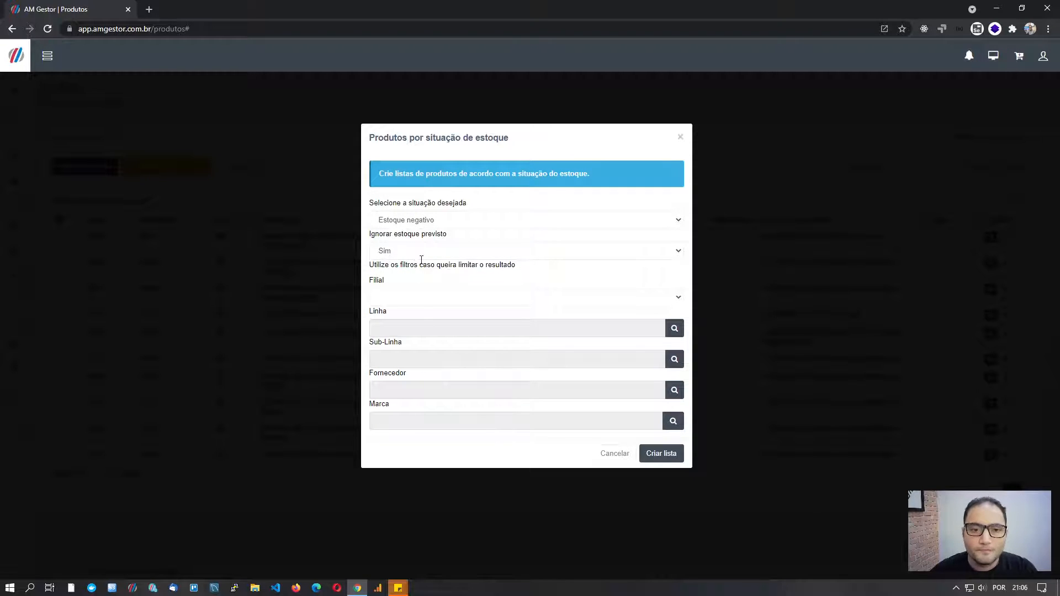
{"action": "left_click", "coordinate": [417, 301]}
{"action": "left_click", "coordinate": [408, 297]}
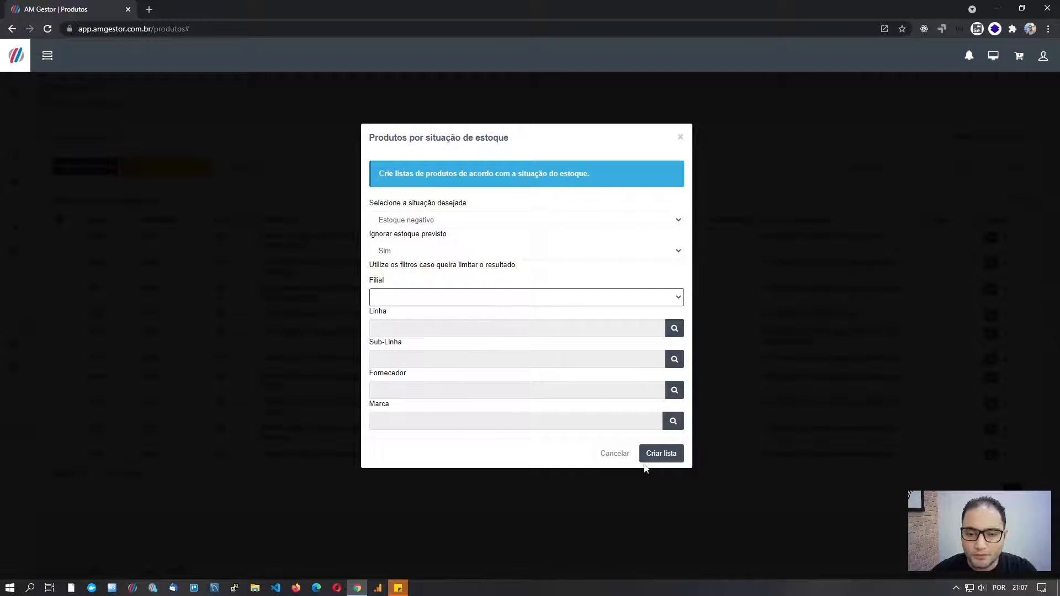
{"action": "left_click", "coordinate": [658, 456]}
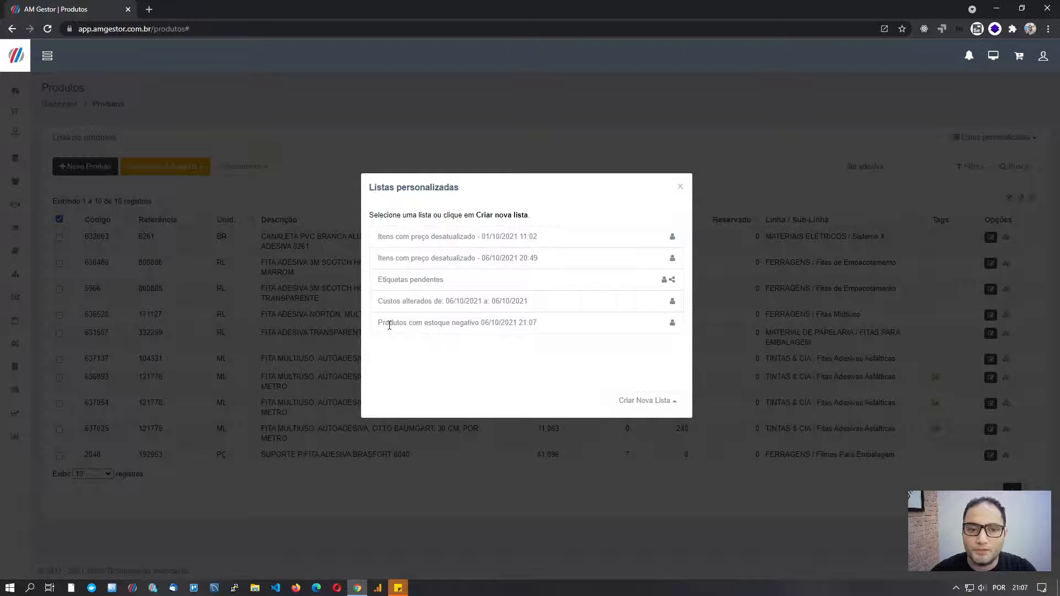
- Open the new negative-stock product list and look through its pages, returning to the first one
{"action": "left_click", "coordinate": [456, 323]}
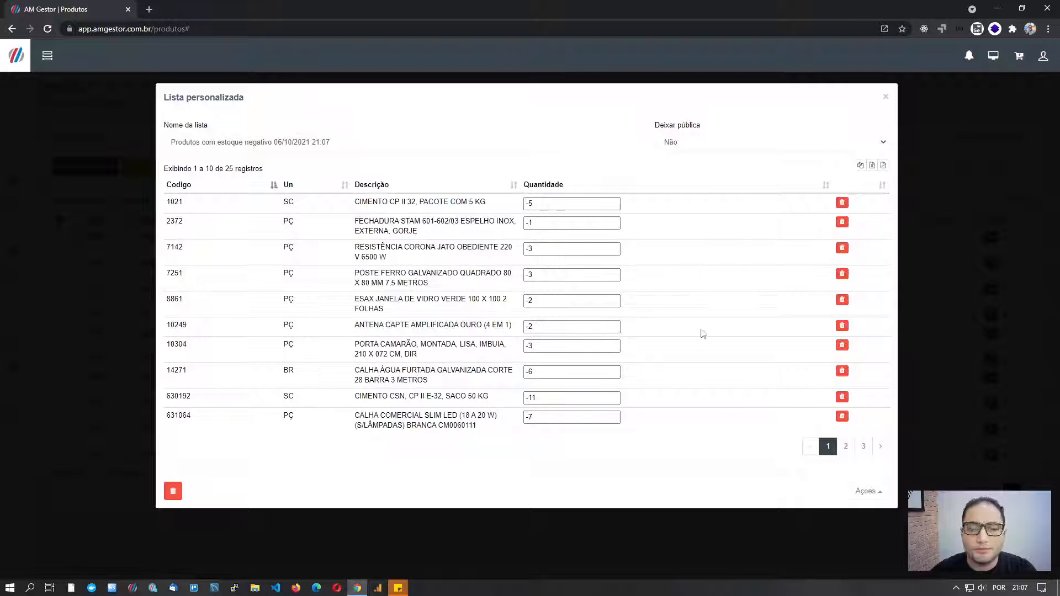
{"action": "left_click", "coordinate": [845, 451]}
{"action": "left_click", "coordinate": [865, 449]}
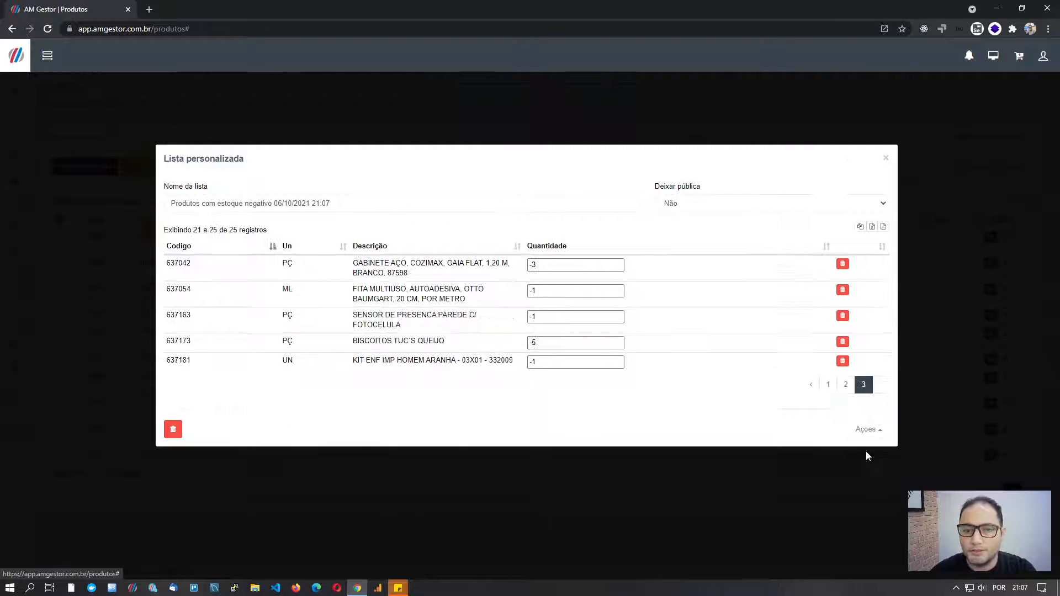
{"action": "left_click", "coordinate": [828, 384]}
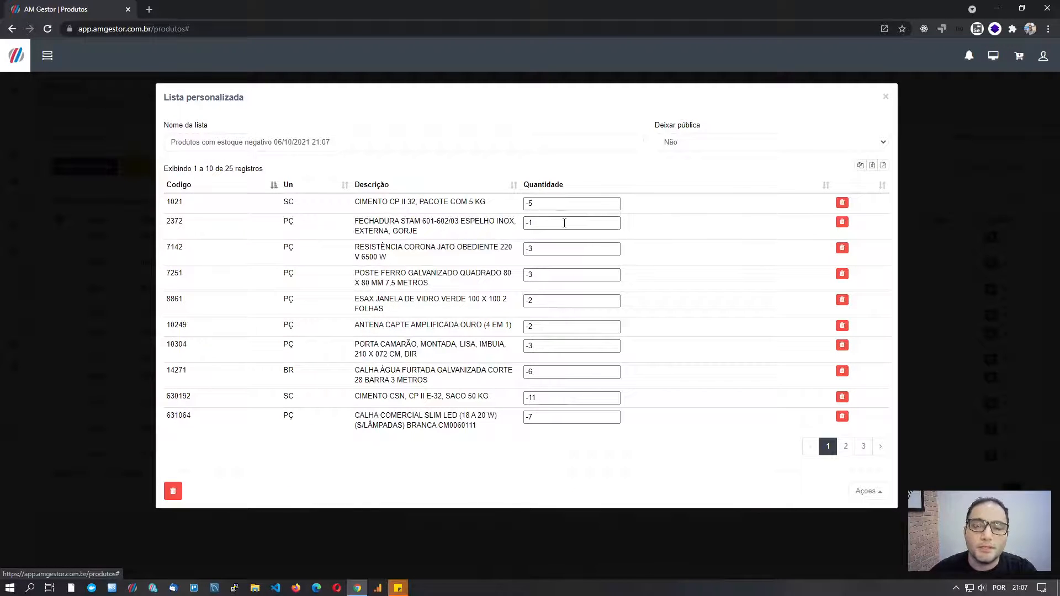
- Create an inventory from the list for branch L1 and "Estoque 1", entering the responsible person's name and leaving both remaining options at "Não"
{"action": "left_click", "coordinate": [867, 491]}
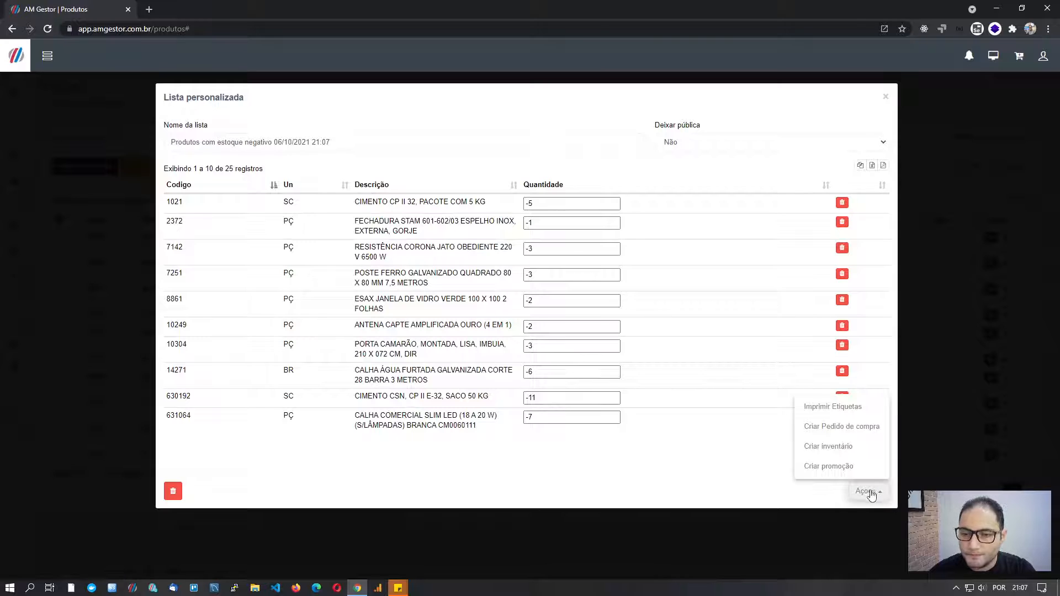
{"action": "left_click", "coordinate": [826, 448]}
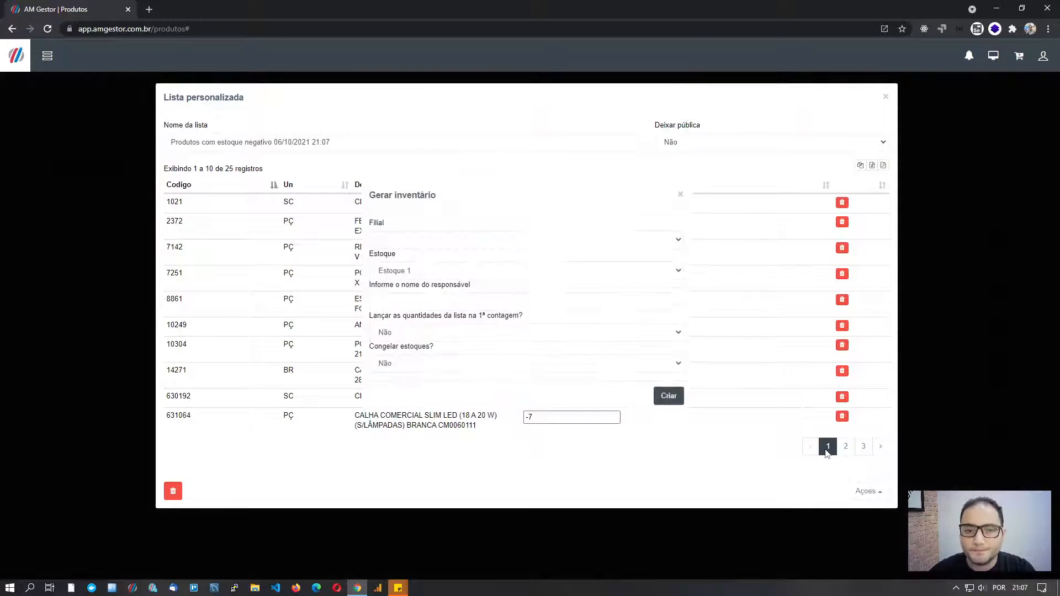
{"action": "left_click", "coordinate": [486, 247]}
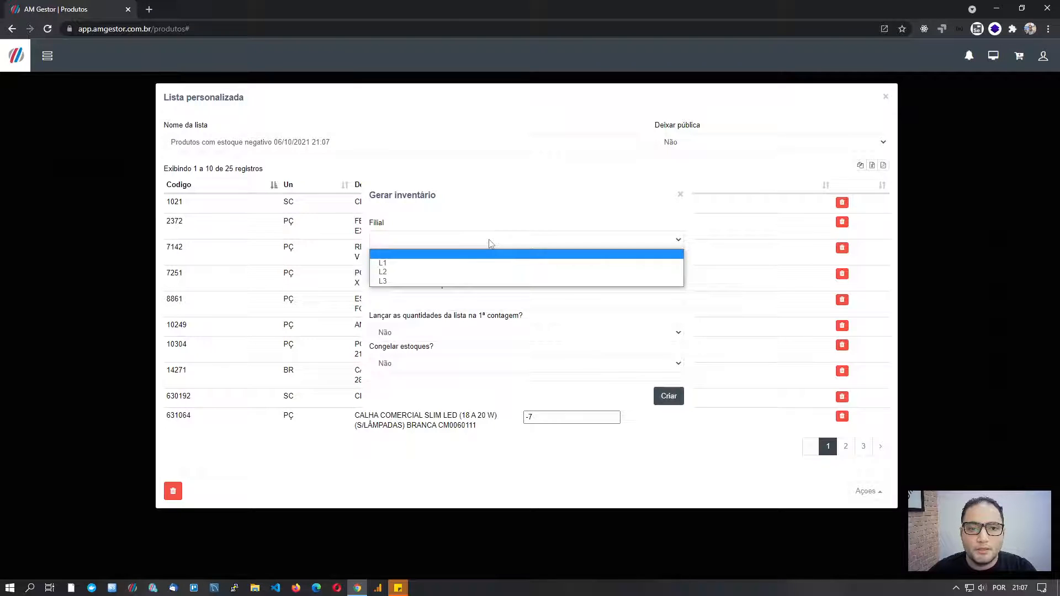
{"action": "left_click", "coordinate": [468, 262]}
{"action": "left_click", "coordinate": [446, 301]}
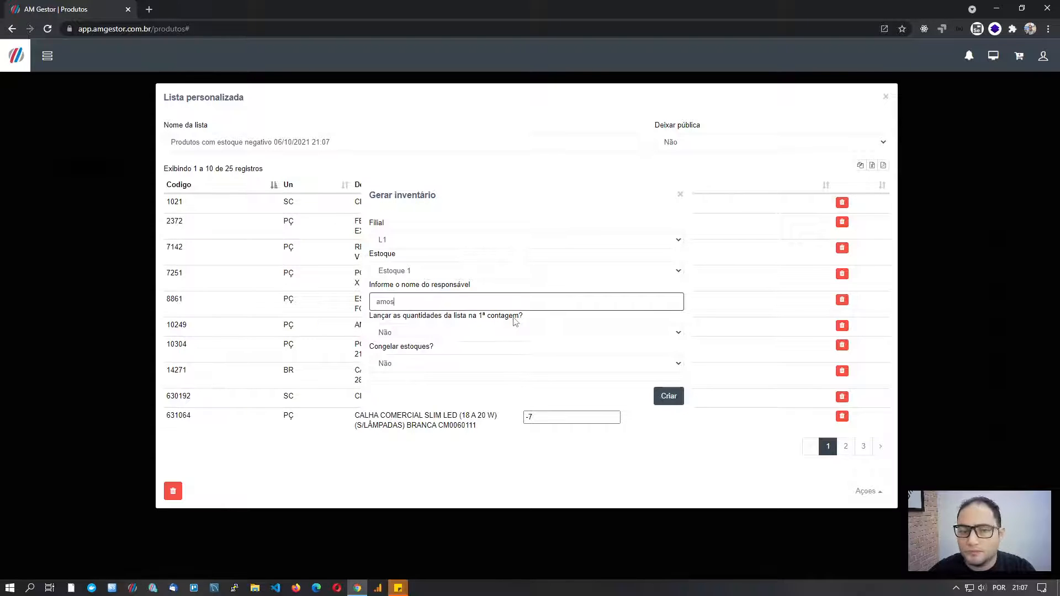
{"action": "left_click_drag", "start_coordinate": [372, 318], "coordinate": [486, 317]}
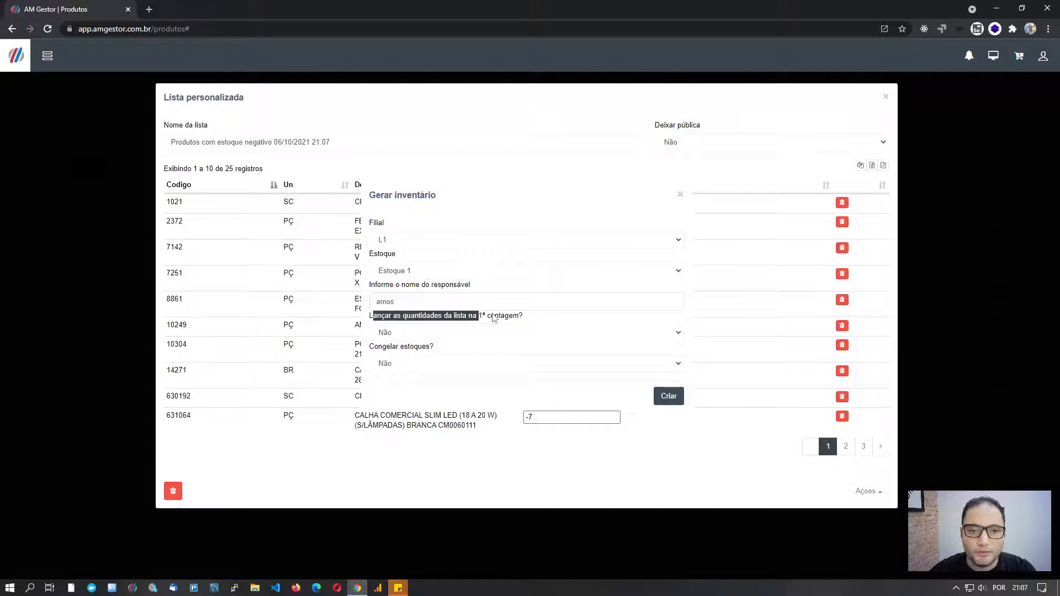
{"action": "left_click", "coordinate": [548, 322]}
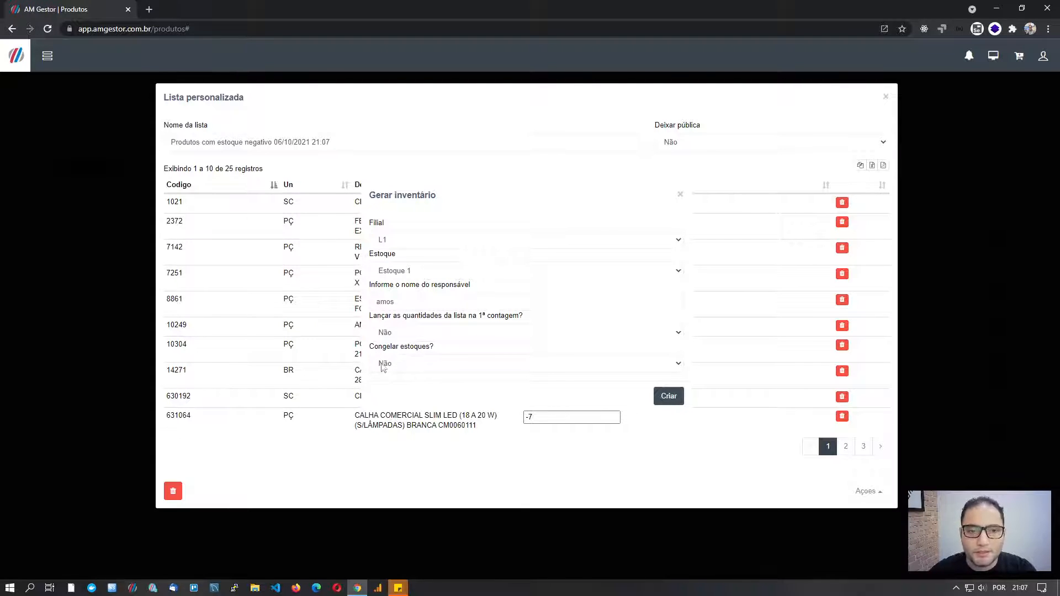
{"action": "left_click", "coordinate": [664, 397]}
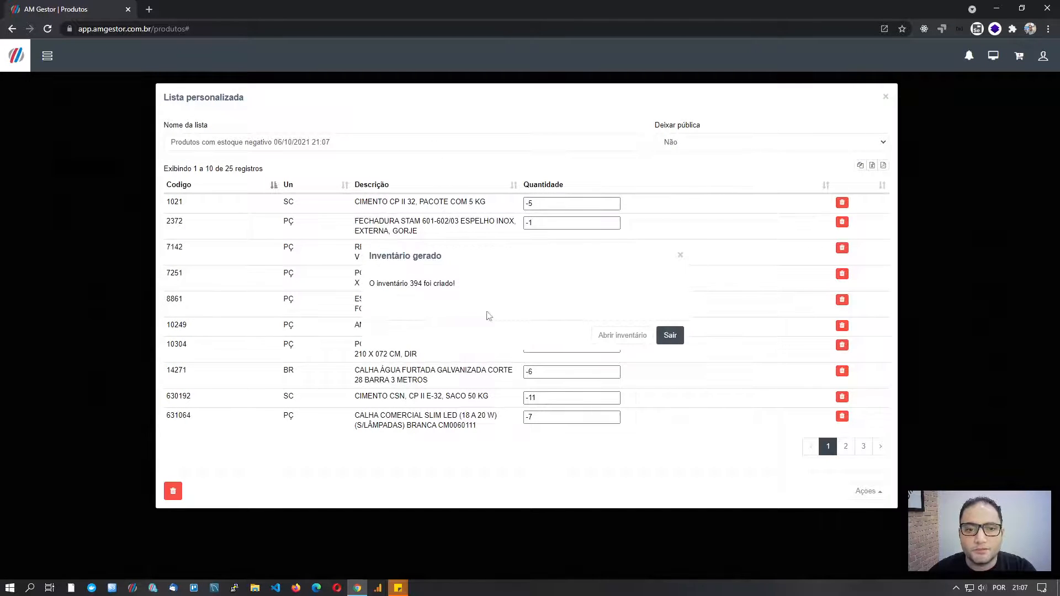
- Open the generated inventory and look through its item list
{"action": "left_click", "coordinate": [617, 337]}
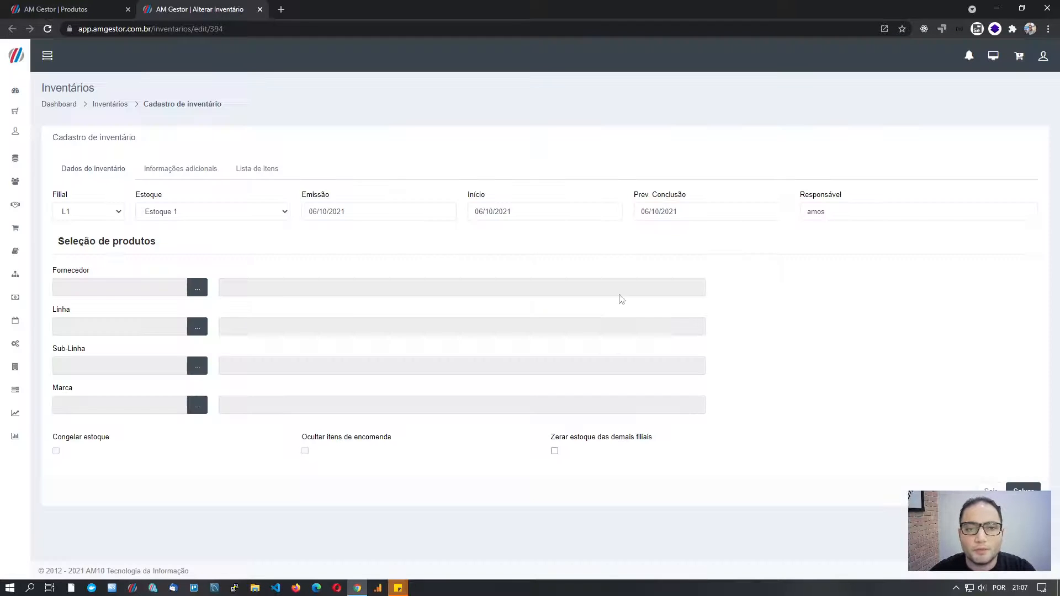
{"action": "left_click", "coordinate": [260, 168]}
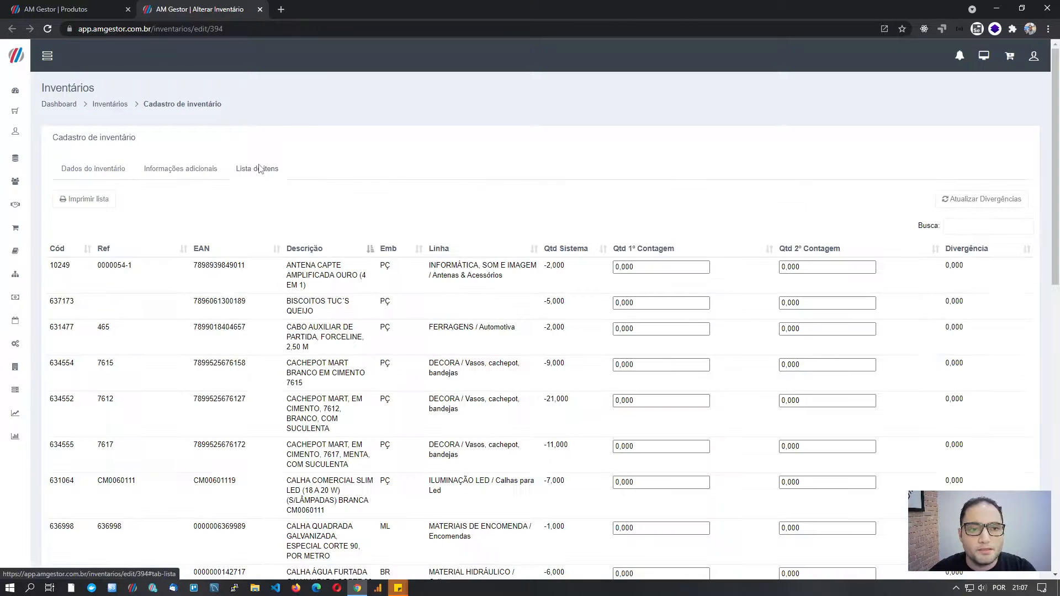
{"action": "scroll", "coordinate": [643, 348], "scroll_direction": "down", "scroll_amount": 4}
{"action": "scroll", "coordinate": [643, 349], "scroll_direction": "up", "scroll_amount": 4}
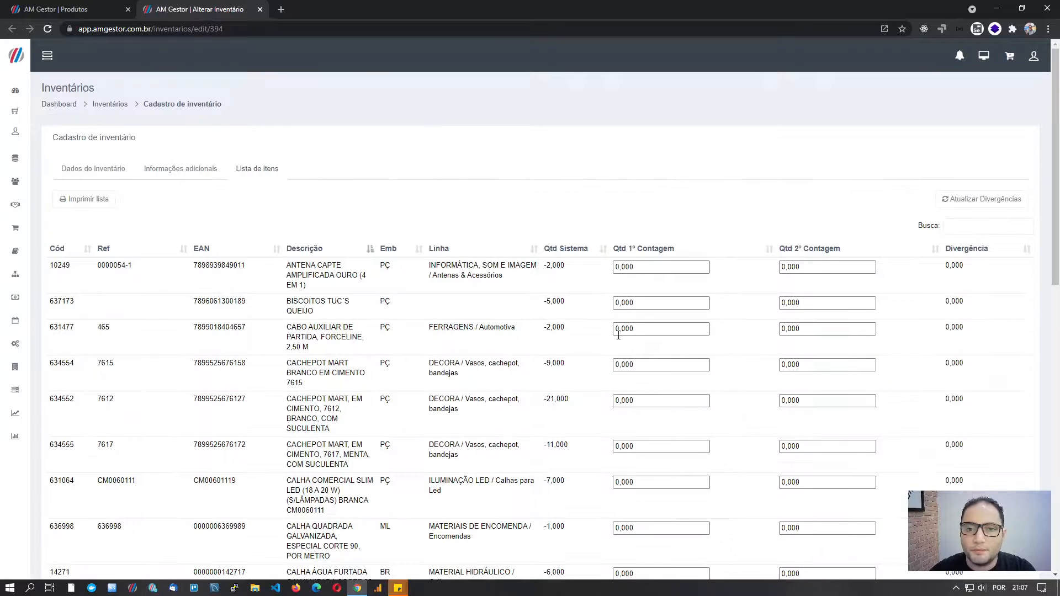
- Register the inventory items' first and second counts as 0,000, going through the quantity fields one after another
{"action": "left_click", "coordinate": [651, 267]}
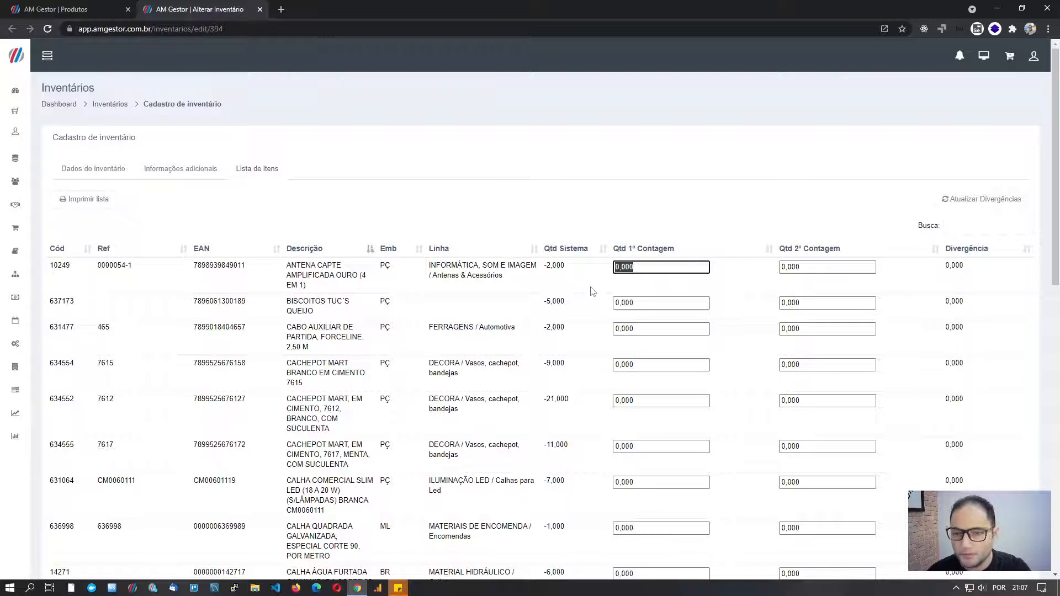
{"action": "left_click", "coordinate": [644, 269]}
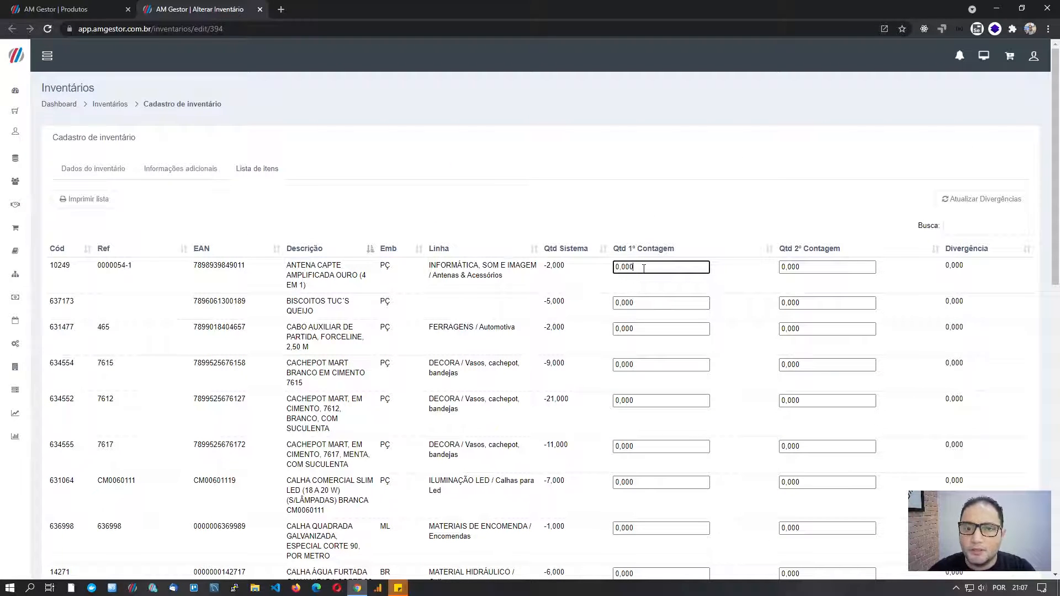
{"action": "key", "text": "Tab"}
{"action": "key", "text": "Tab"}
{"action": "key", "text": "Tab"}
{"action": "key", "text": "Tab"}
{"action": "key", "text": "Tab"}
{"action": "key", "text": "Tab"}
{"action": "key", "text": "Tab"}
{"action": "key", "text": "Tab"}
{"action": "key", "text": "Tab"}
{"action": "key", "text": "Tab"}
{"action": "key", "text": "Tab"}
{"action": "key", "text": "Tab"}
{"action": "key", "text": "Tab"}
{"action": "key", "text": "Tab"}
{"action": "key", "text": "Tab"}
{"action": "key", "text": "Tab"}
{"action": "key", "text": "Tab"}
{"action": "key", "text": "Tab"}
{"action": "key", "text": "Tab"}
{"action": "key", "text": "Tab"}
{"action": "key", "text": "Tab"}
{"action": "key", "text": "Tab"}
{"action": "key", "text": "Tab"}
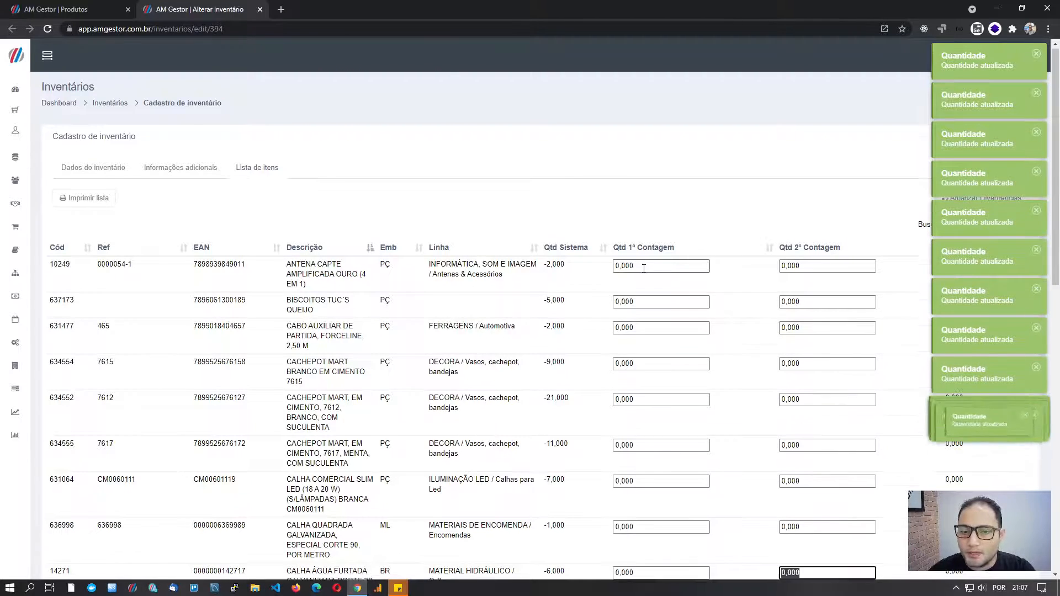
{"action": "key", "text": "Tab"}
{"action": "key", "text": "Tab"}
{"action": "key", "text": "Tab"}
{"action": "key", "text": "Tab"}
{"action": "key", "text": "Tab"}
{"action": "key", "text": "Tab"}
{"action": "key", "text": "Tab"}
{"action": "key", "text": "Tab"}
{"action": "key", "text": "Tab"}
{"action": "key", "text": "Tab"}
{"action": "key", "text": "Tab"}
{"action": "key", "text": "Tab"}
{"action": "key", "text": "Tab"}
{"action": "key", "text": "Tab"}
{"action": "key", "text": "Tab"}
{"action": "key", "text": "Tab"}
{"action": "key", "text": "Tab"}
{"action": "key", "text": "Tab"}
{"action": "key", "text": "Tab"}
{"action": "key", "text": "Tab"}
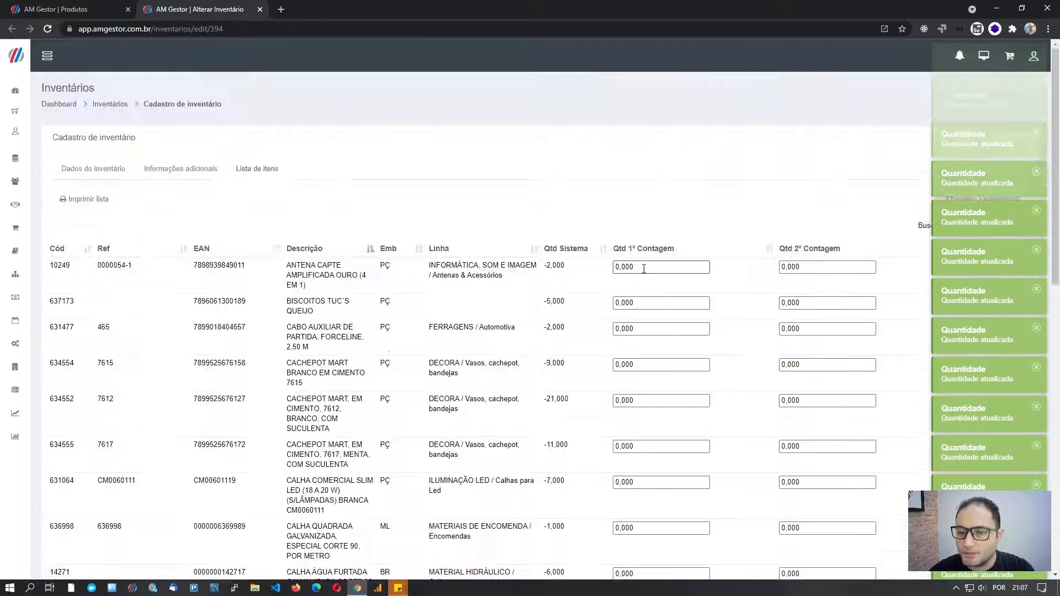
- Save the inventory and process it from the inventory list
{"action": "scroll", "coordinate": [762, 348], "scroll_direction": "down", "scroll_amount": 11}
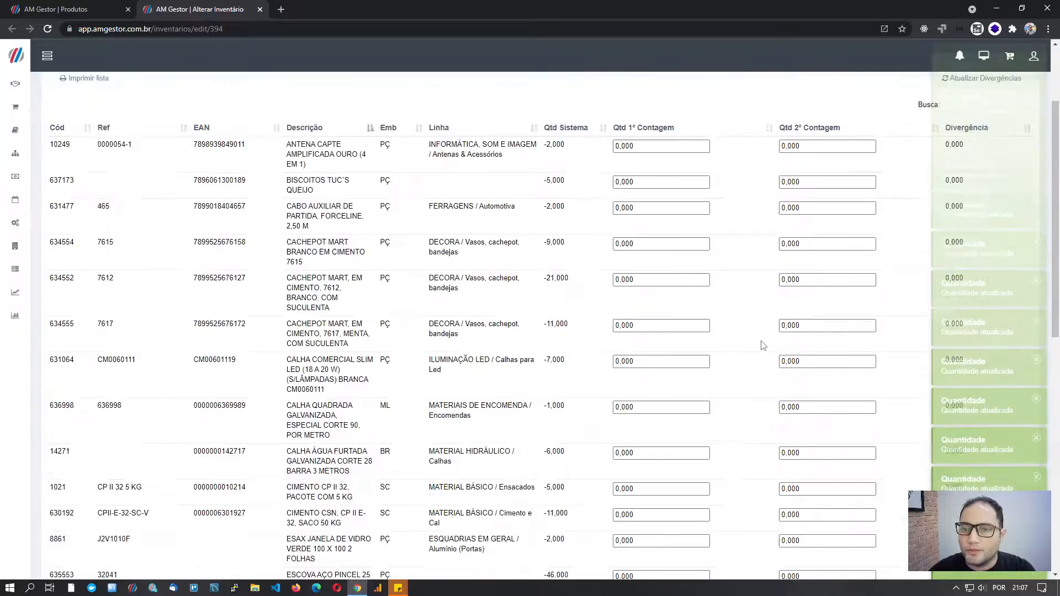
{"action": "scroll", "coordinate": [830, 413], "scroll_direction": "down", "scroll_amount": 2}
{"action": "left_click", "coordinate": [994, 525]}
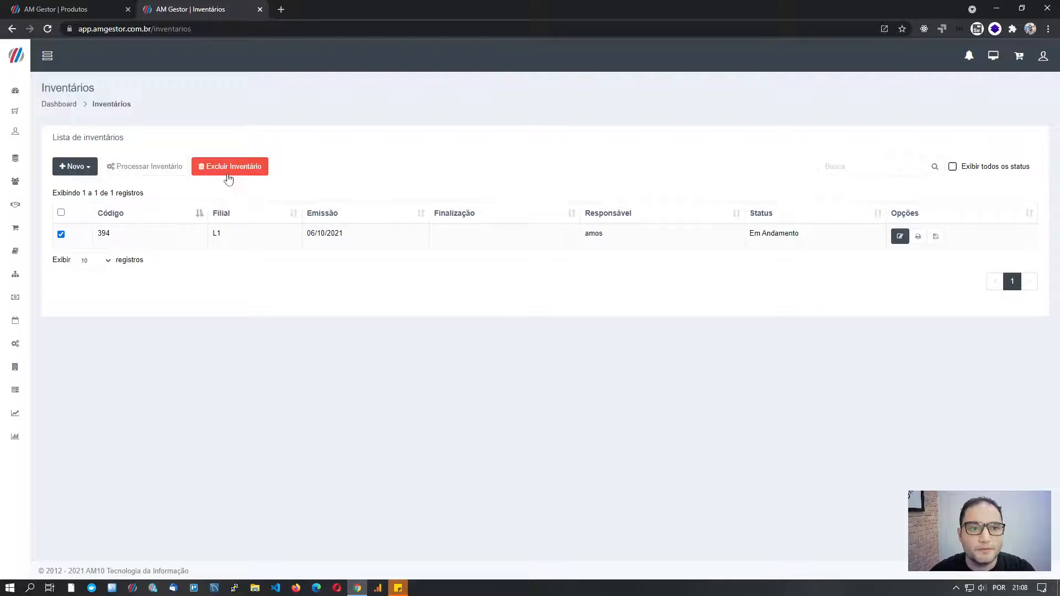
{"action": "left_click", "coordinate": [136, 167]}
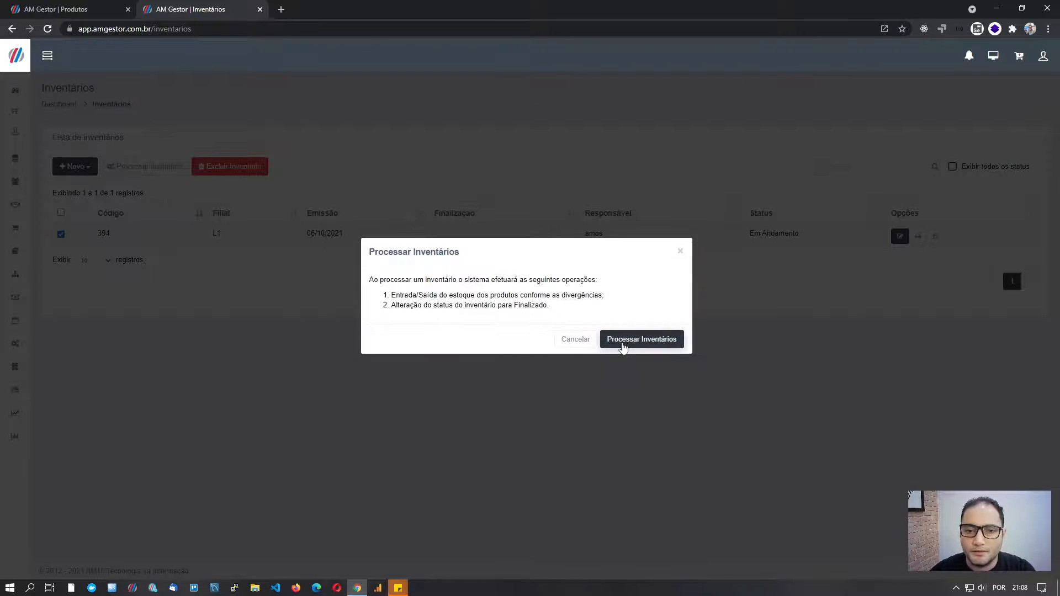
{"action": "left_click", "coordinate": [622, 340]}
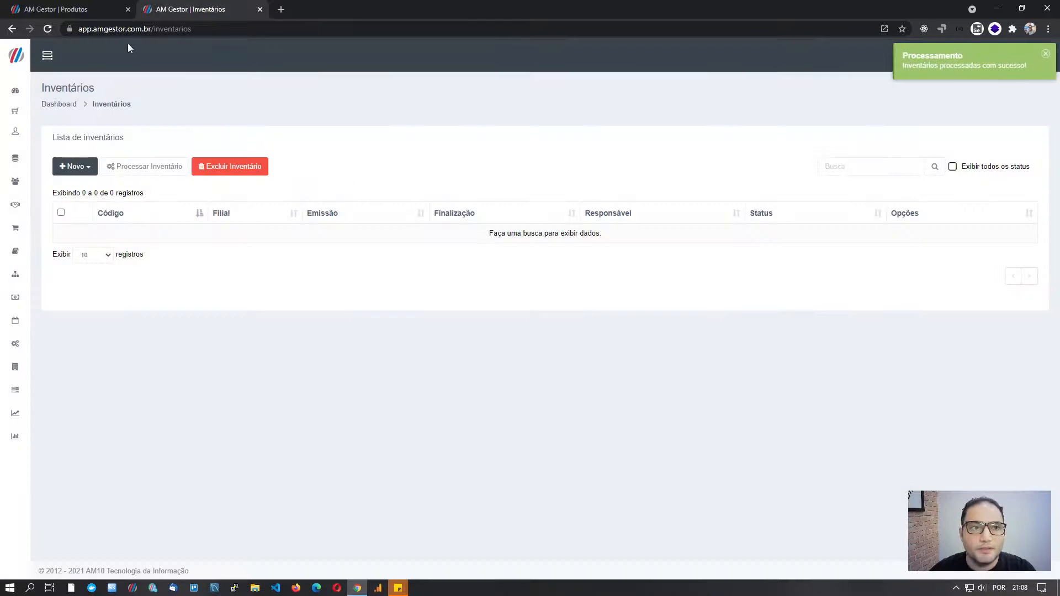
- Return to the open negative-stock custom list and delete the whole list, confirming the removal
{"action": "left_click", "coordinate": [78, 13]}
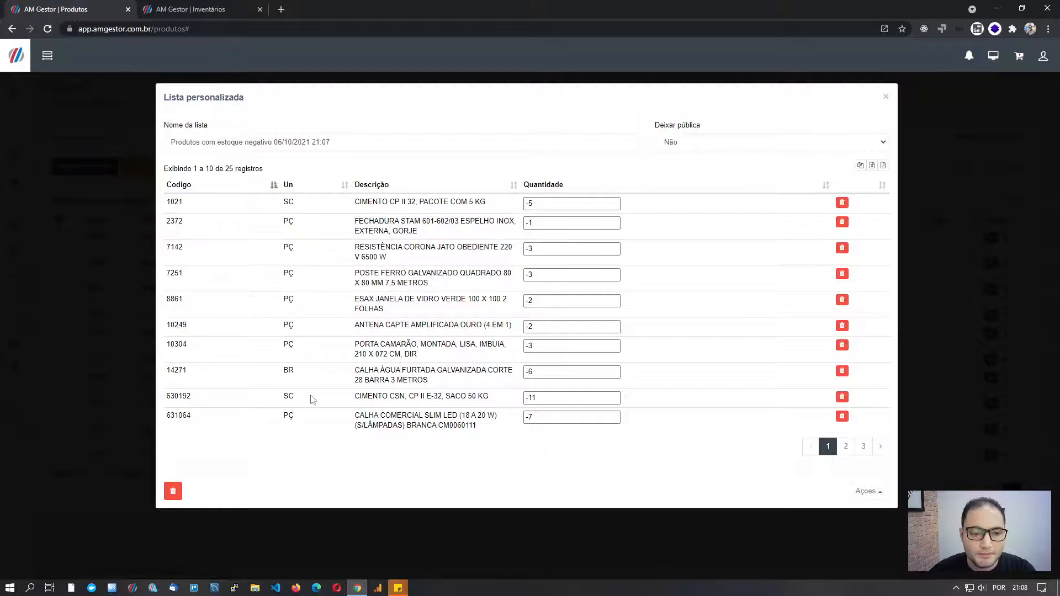
{"action": "left_click", "coordinate": [173, 491]}
{"action": "left_click", "coordinate": [562, 92]}
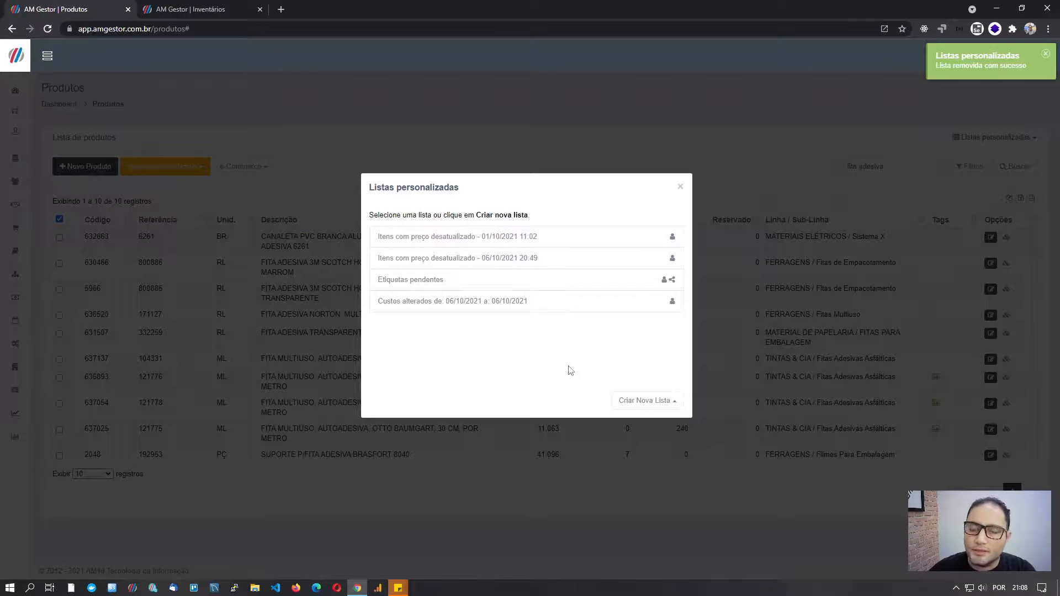
- Review the available options for creating a new list, and close the custom lists
{"action": "left_click", "coordinate": [630, 402]}
{"action": "left_click", "coordinate": [598, 401]}
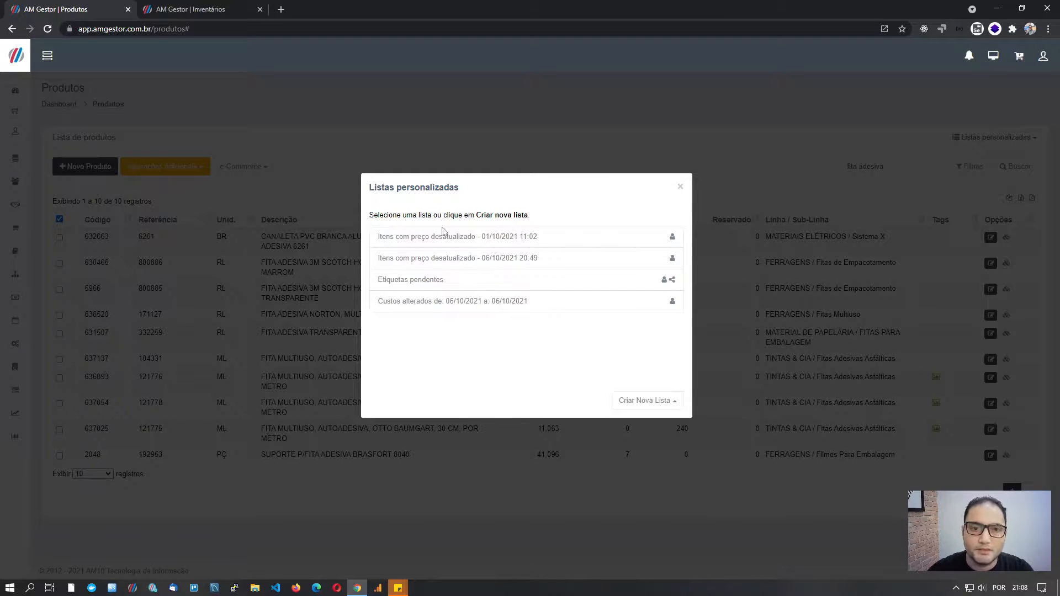
{"action": "left_click", "coordinate": [643, 404]}
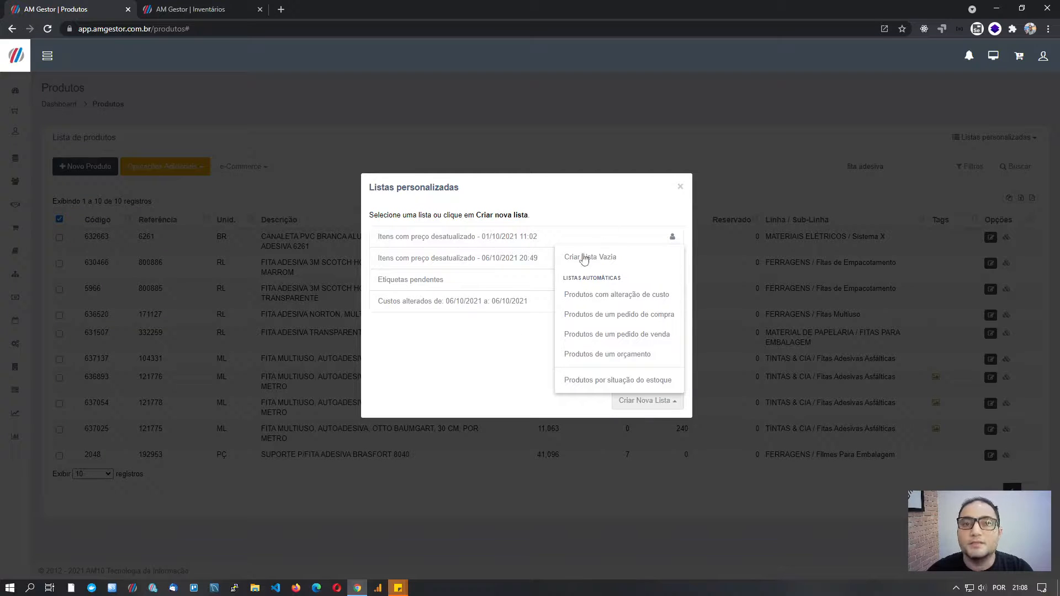
{"action": "left_click", "coordinate": [480, 339]}
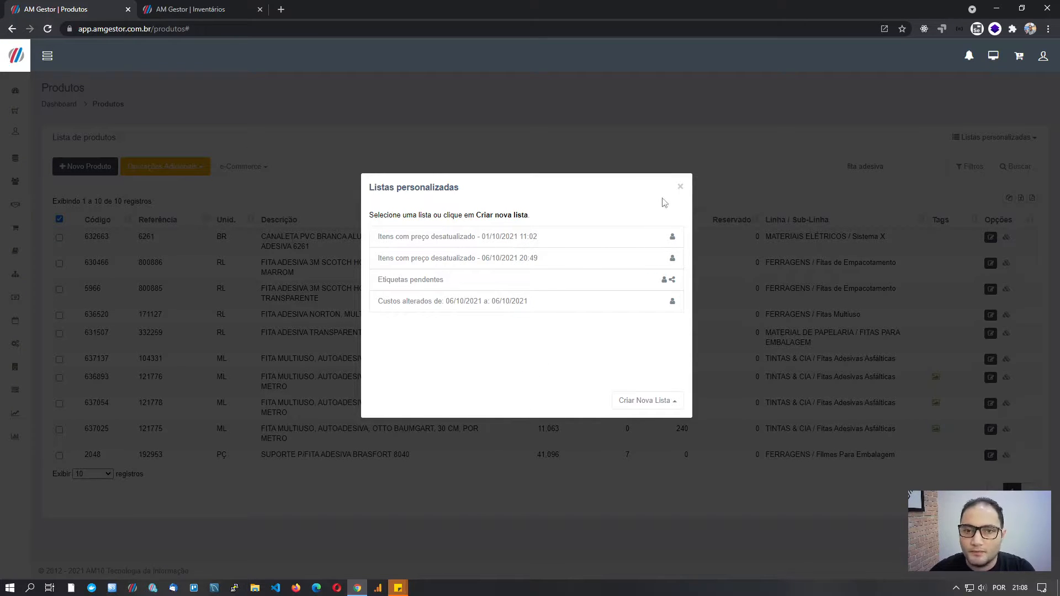
{"action": "left_click", "coordinate": [681, 187]}
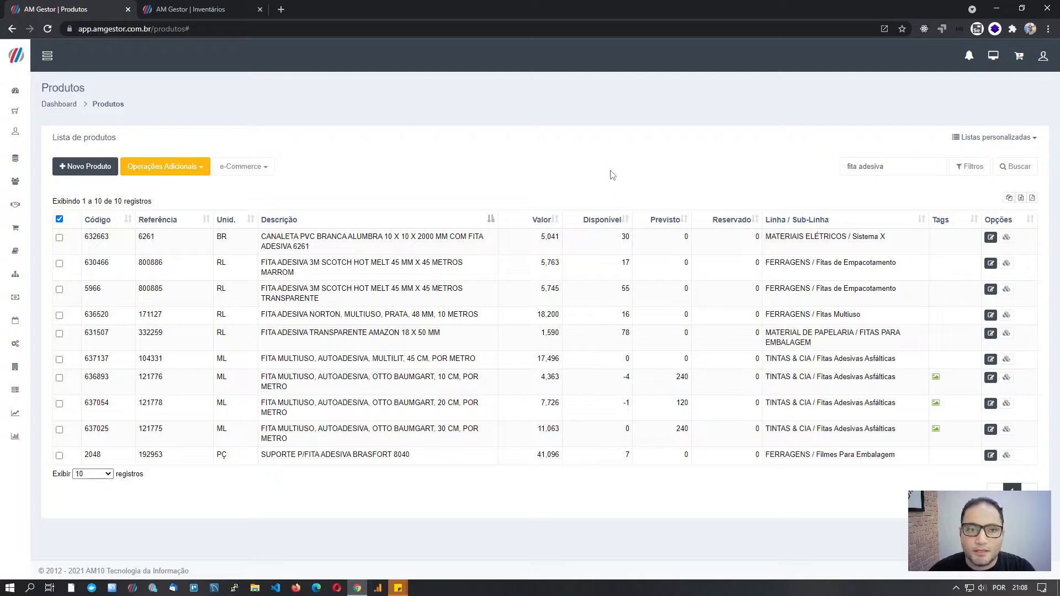